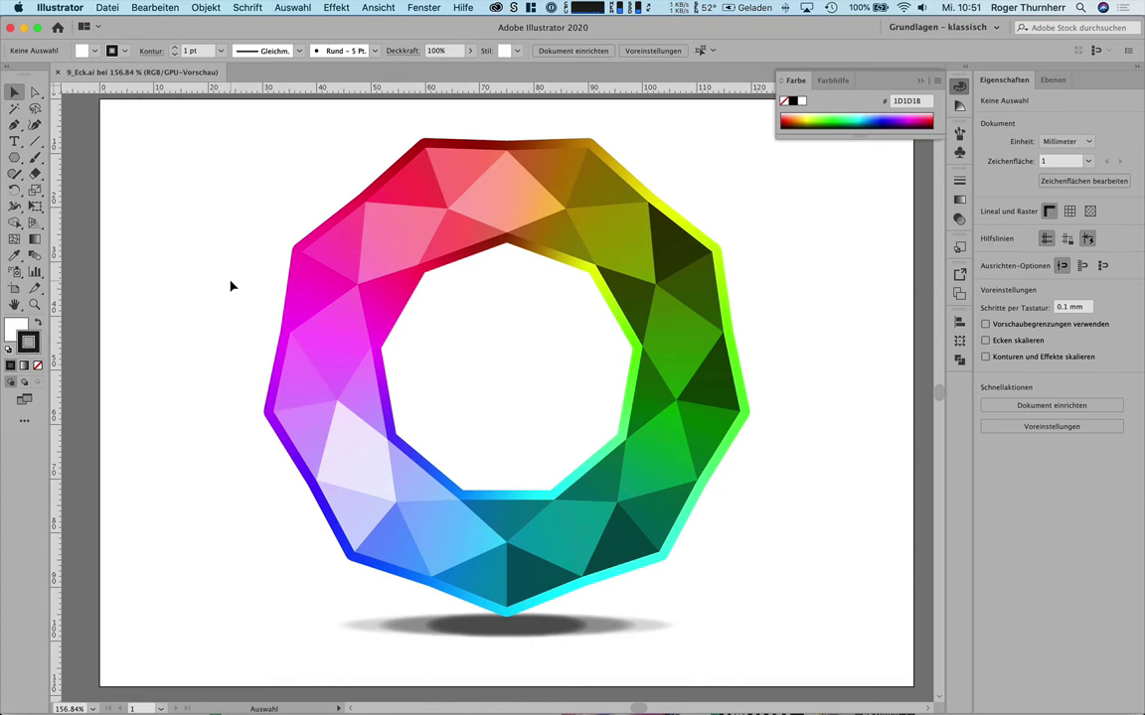
After showing the 9_Eck.ai example, bring up the New Document dialog with Cmd+N.
{"action": "key", "text": "super+n"}
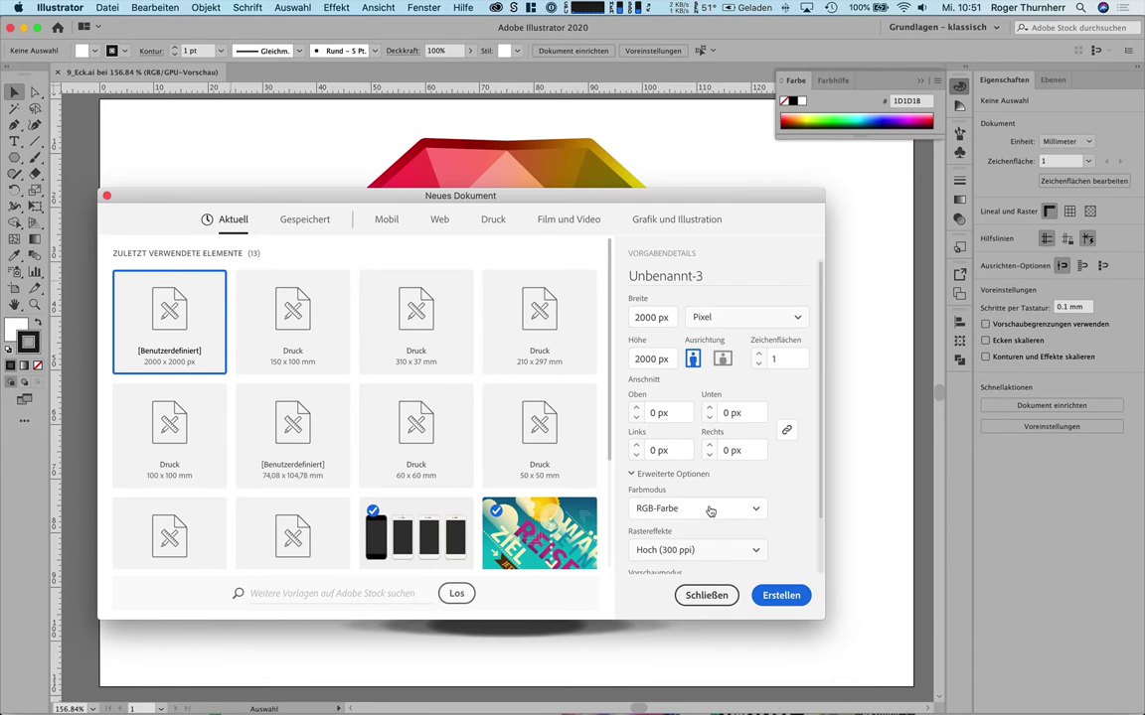
Create the document at 2000 × 2000 px, RGB colour, 300 ppi.
{"action": "scroll", "coordinate": [791, 511], "scroll_direction": "down", "scroll_amount": 3}
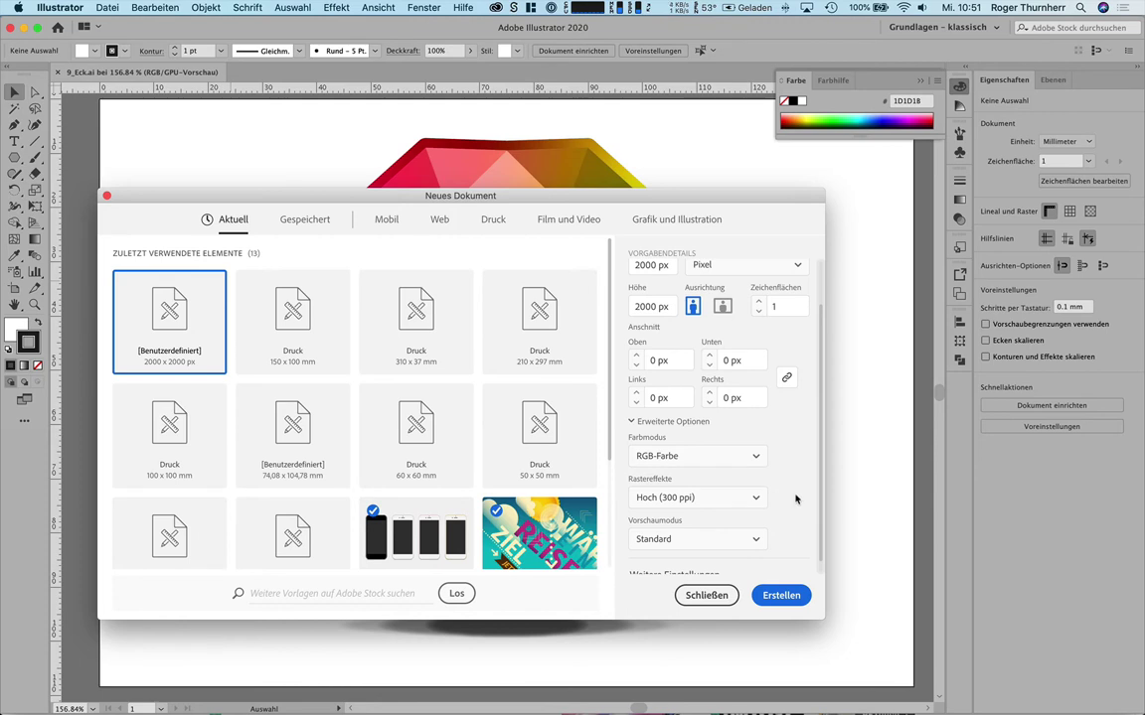
{"action": "left_click", "coordinate": [785, 595]}
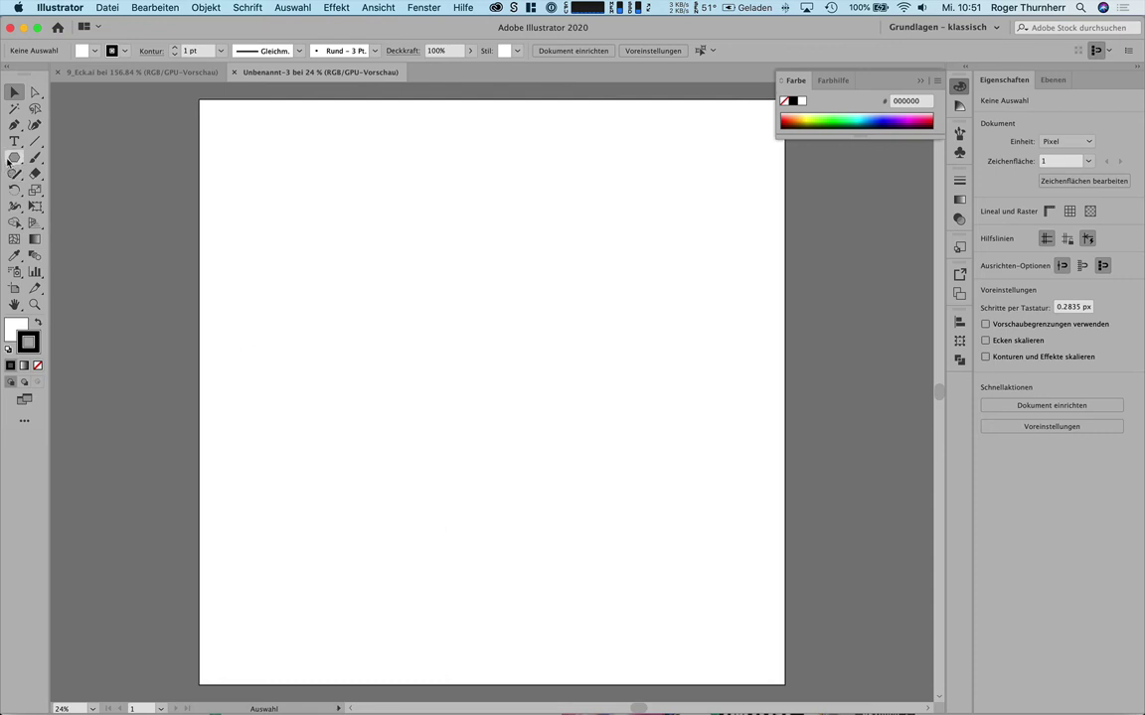
Make a 2000 × 2000 px rectangle on the artboard.
{"action": "left_click_drag", "start_coordinate": [12, 157], "coordinate": [149, 156]}
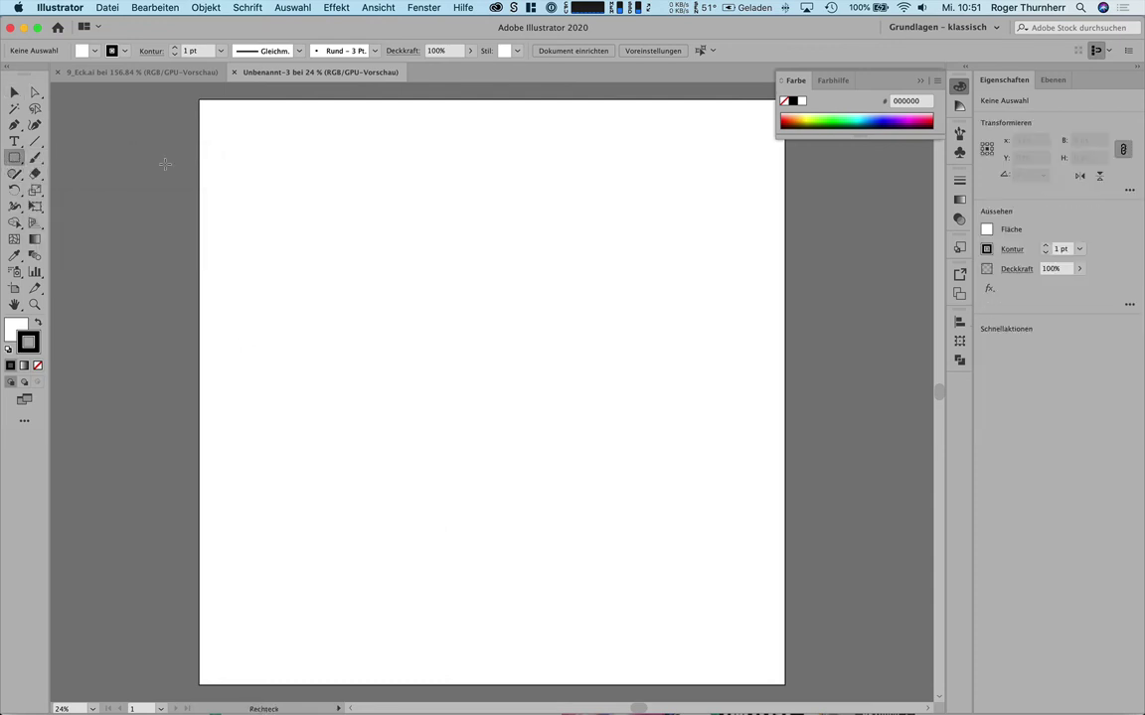
{"action": "left_click", "coordinate": [267, 167]}
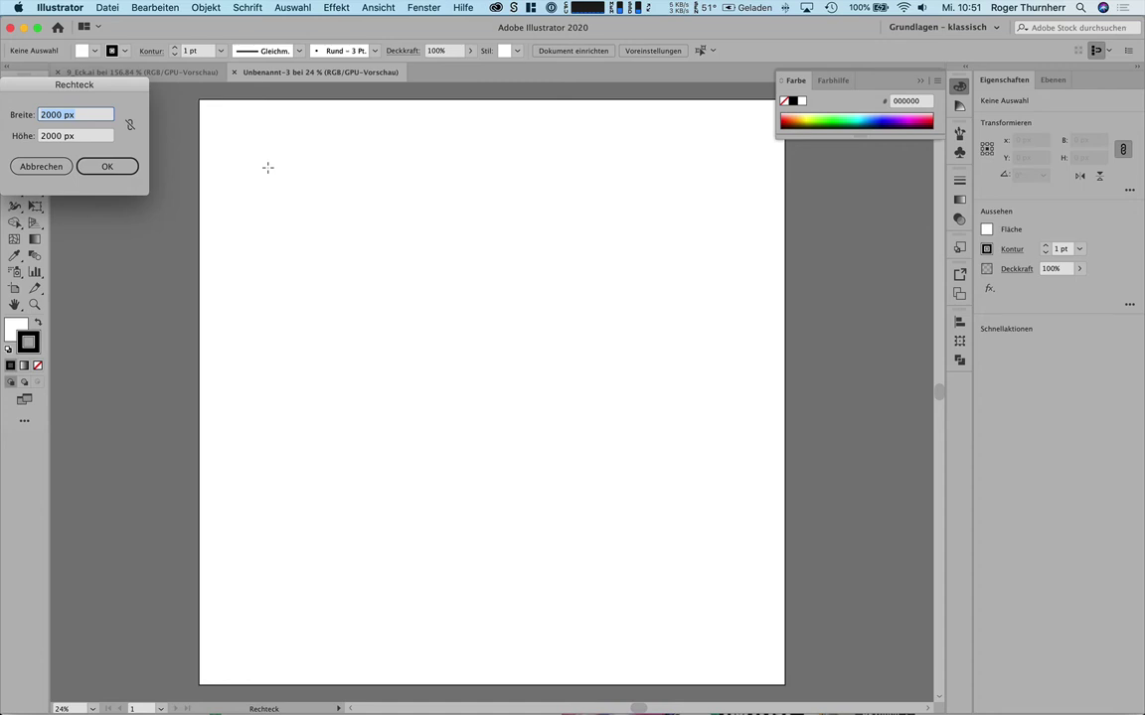
{"action": "left_click", "coordinate": [111, 166]}
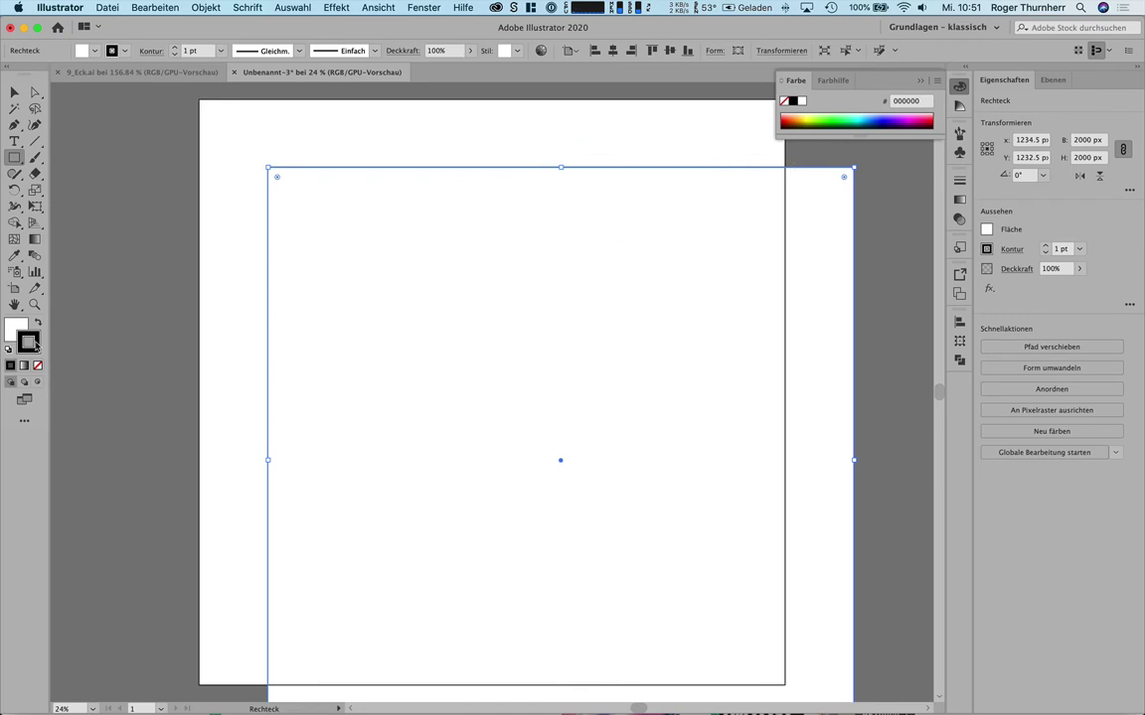
Give the rectangle no stroke and a pale yellow FFFEAA fill, centred on the artboard.
{"action": "key", "text": "slash"}
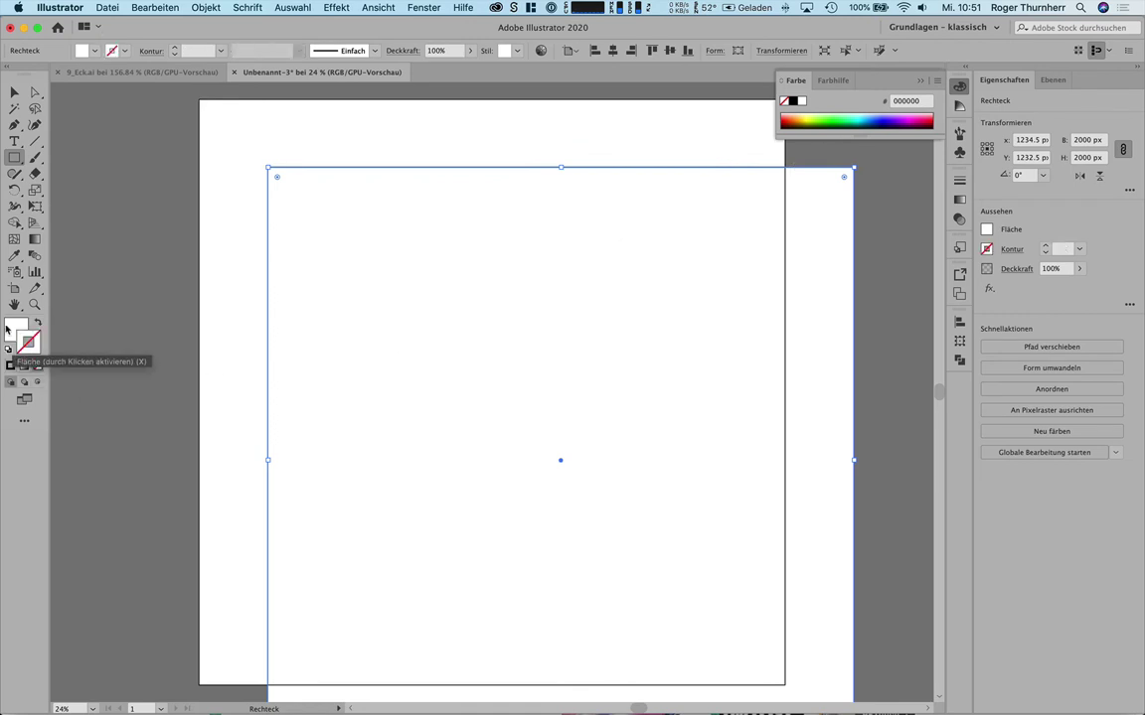
{"action": "left_click", "coordinate": [12, 328]}
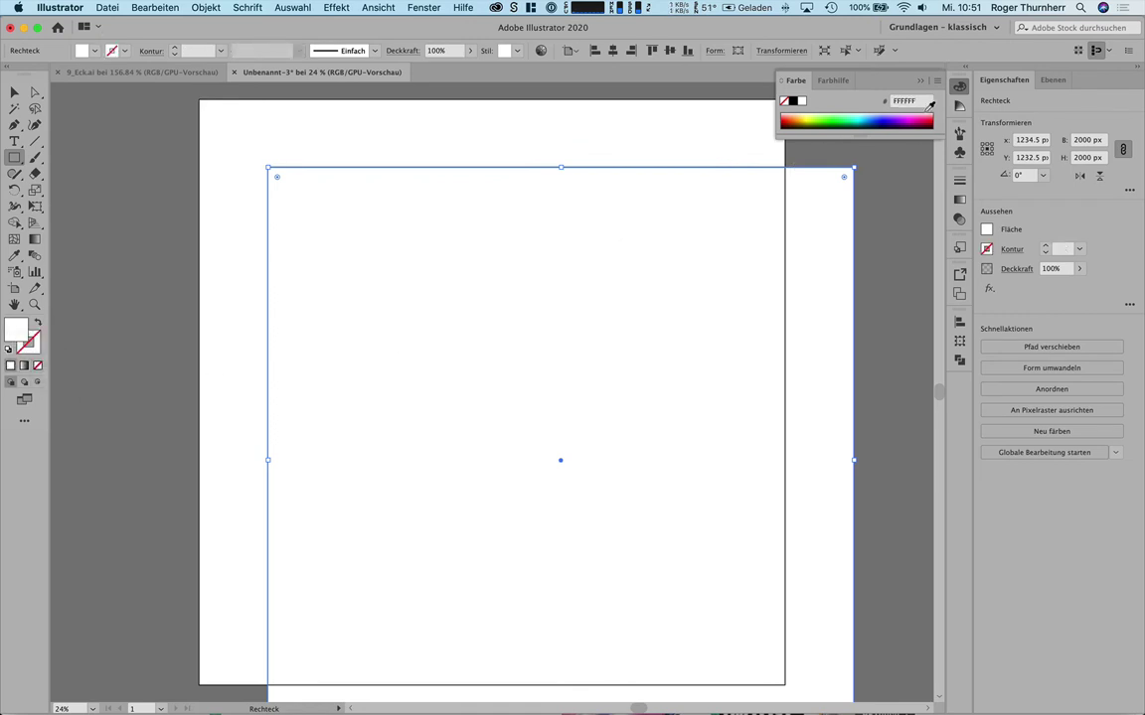
{"action": "left_click", "coordinate": [808, 115]}
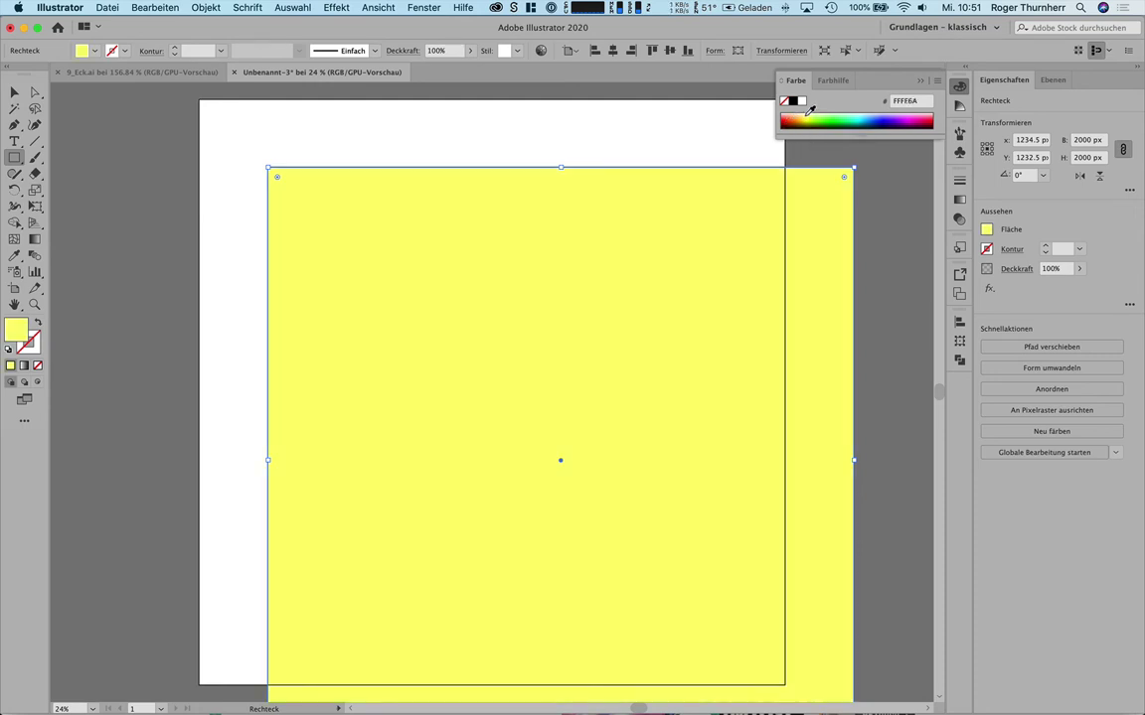
{"action": "left_click", "coordinate": [808, 114]}
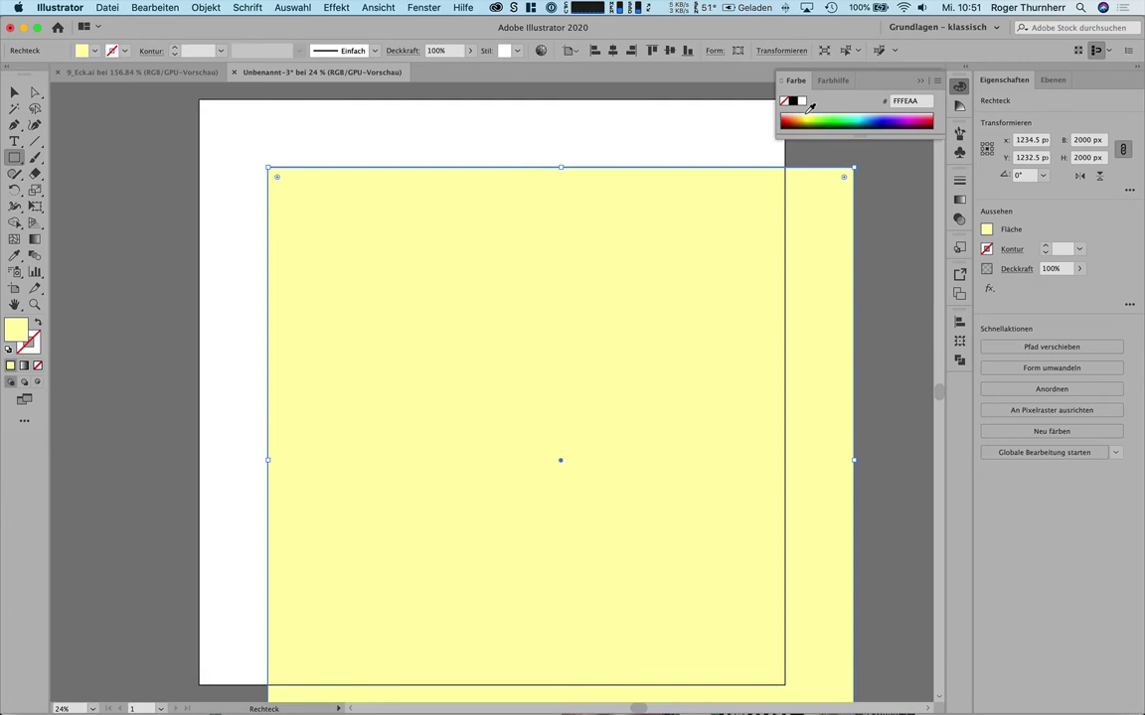
{"action": "left_click", "coordinate": [612, 50]}
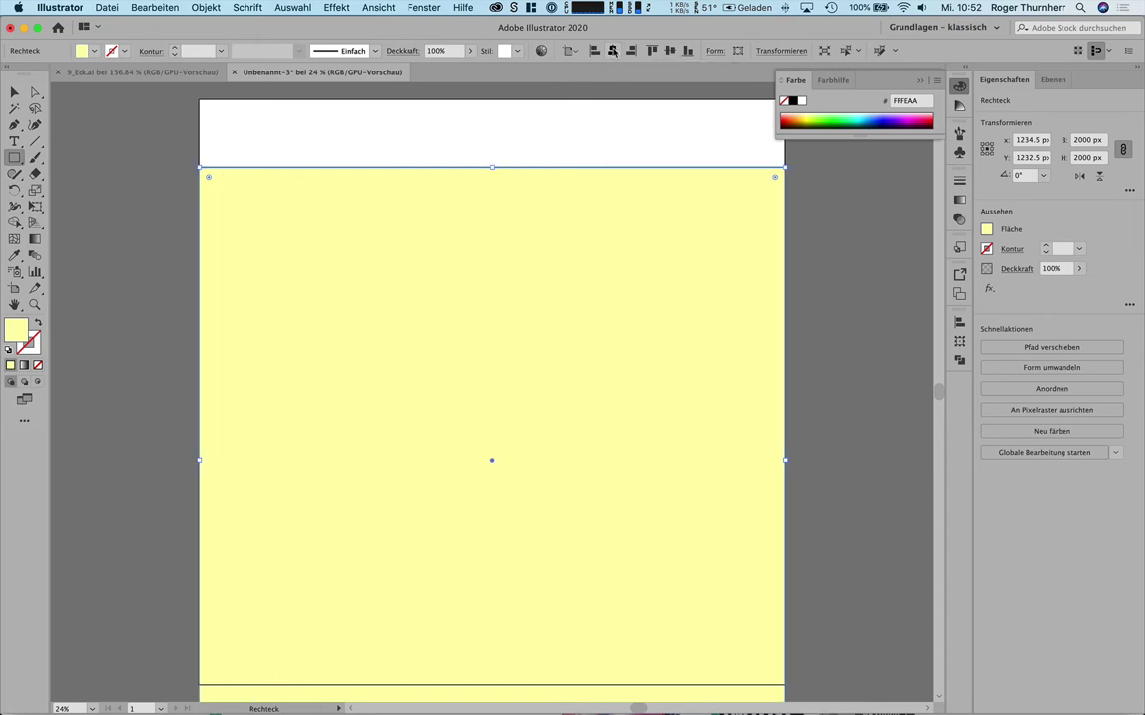
{"action": "left_click", "coordinate": [669, 50]}
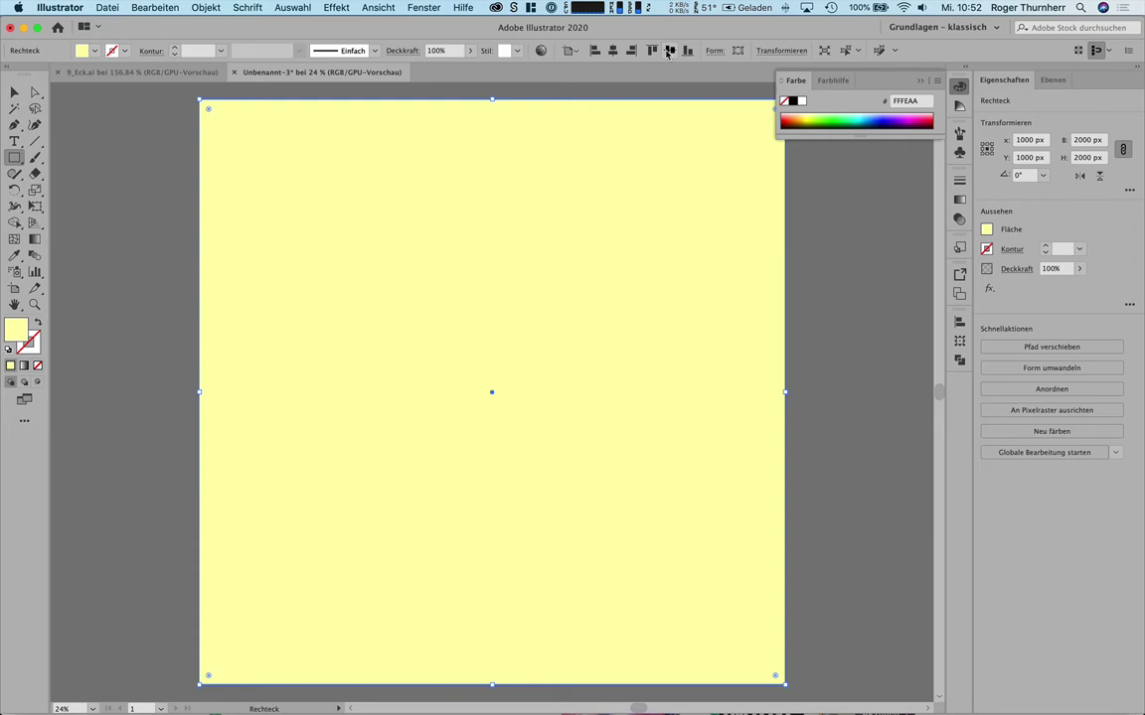
Rename layer Ebene 1 to Hintergrund and lock it.
{"action": "left_click", "coordinate": [1055, 79]}
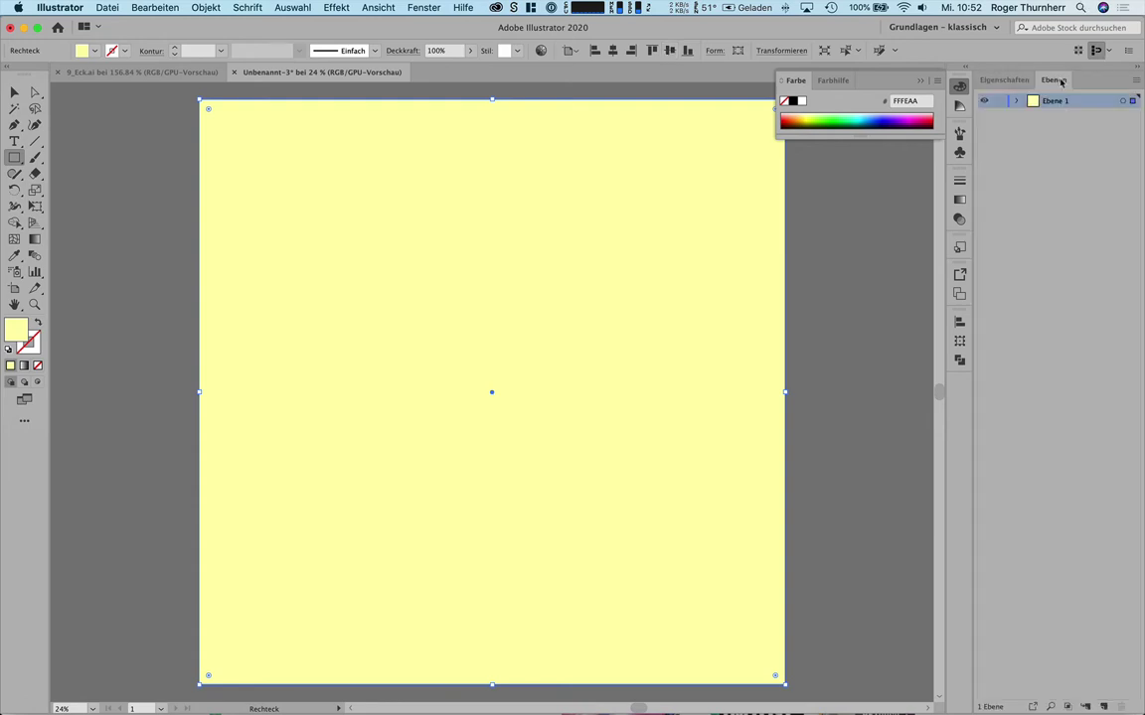
{"action": "double_click", "coordinate": [1063, 101]}
{"action": "double_click", "coordinate": [1063, 101]}
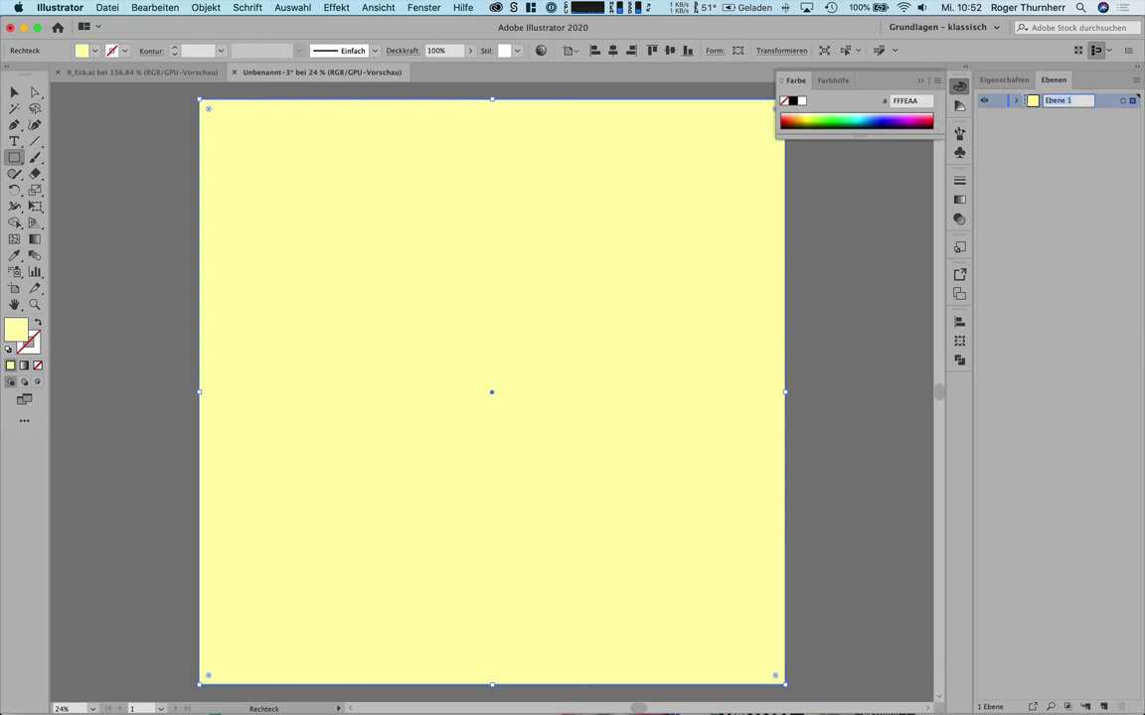
{"action": "type", "text": "Hintergru"}
{"action": "type", "text": "nd"}
{"action": "left_click", "coordinate": [999, 100]}
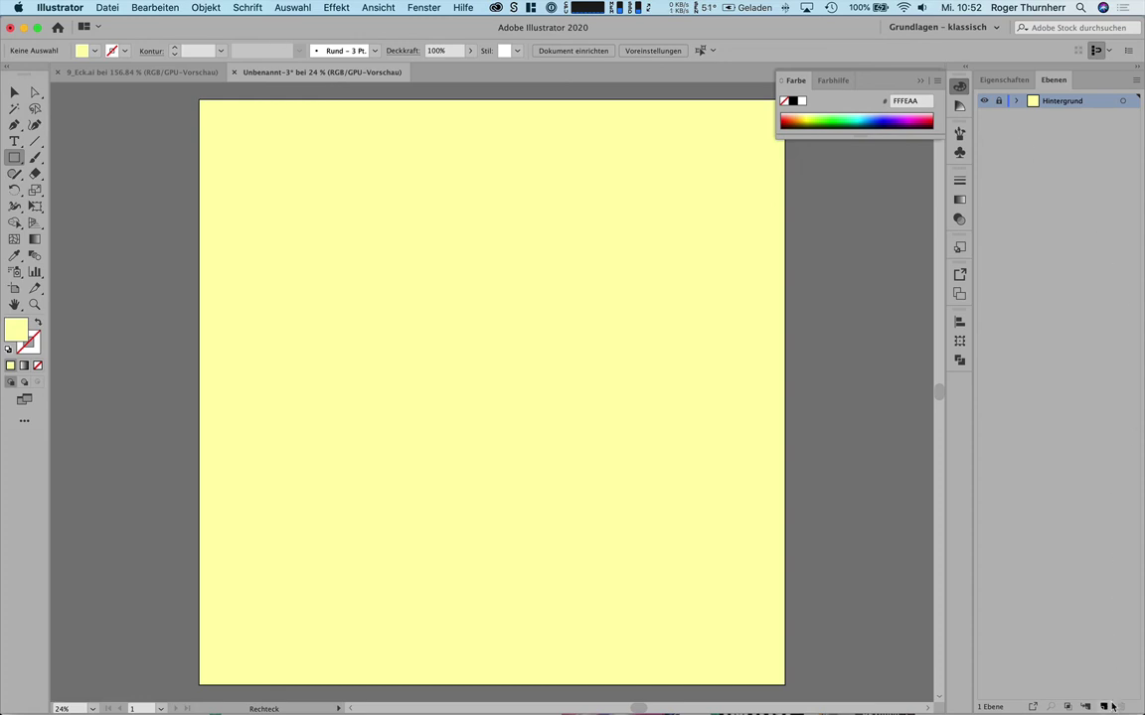
Add a new layer above Hintergrund named Polygon.
{"action": "key", "text": "super+l"}
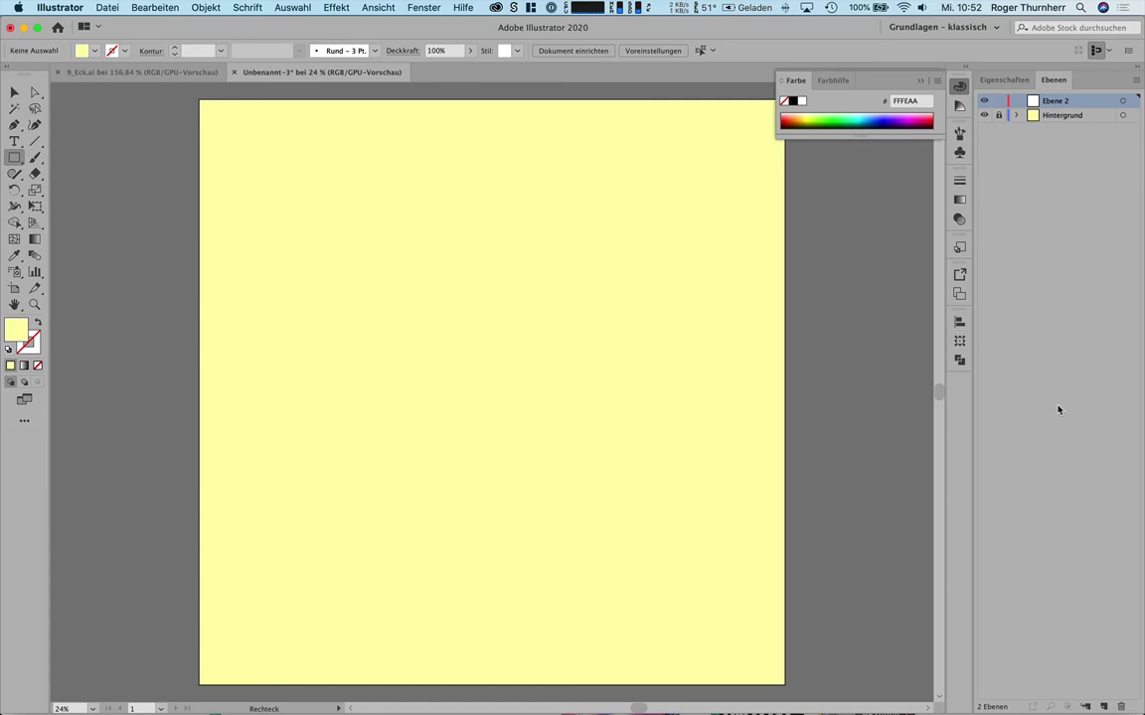
{"action": "double_click", "coordinate": [1056, 101]}
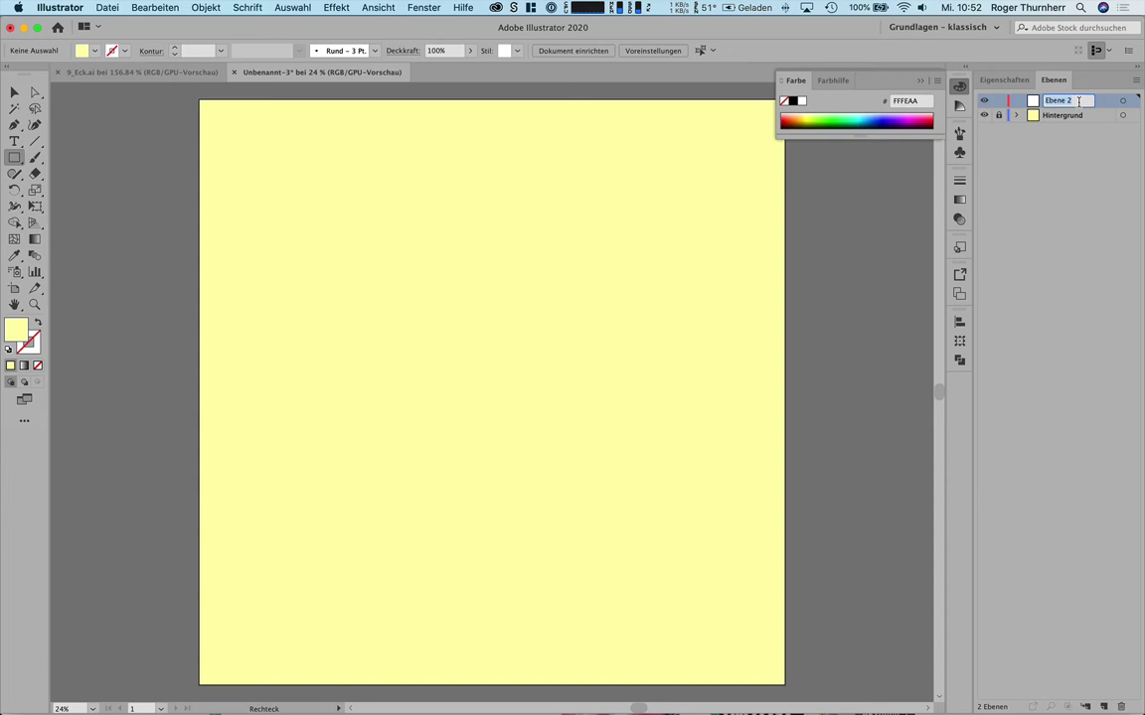
{"action": "type", "text": "Polyg"}
{"action": "type", "text": "on"}
{"action": "left_click", "coordinate": [1067, 221]}
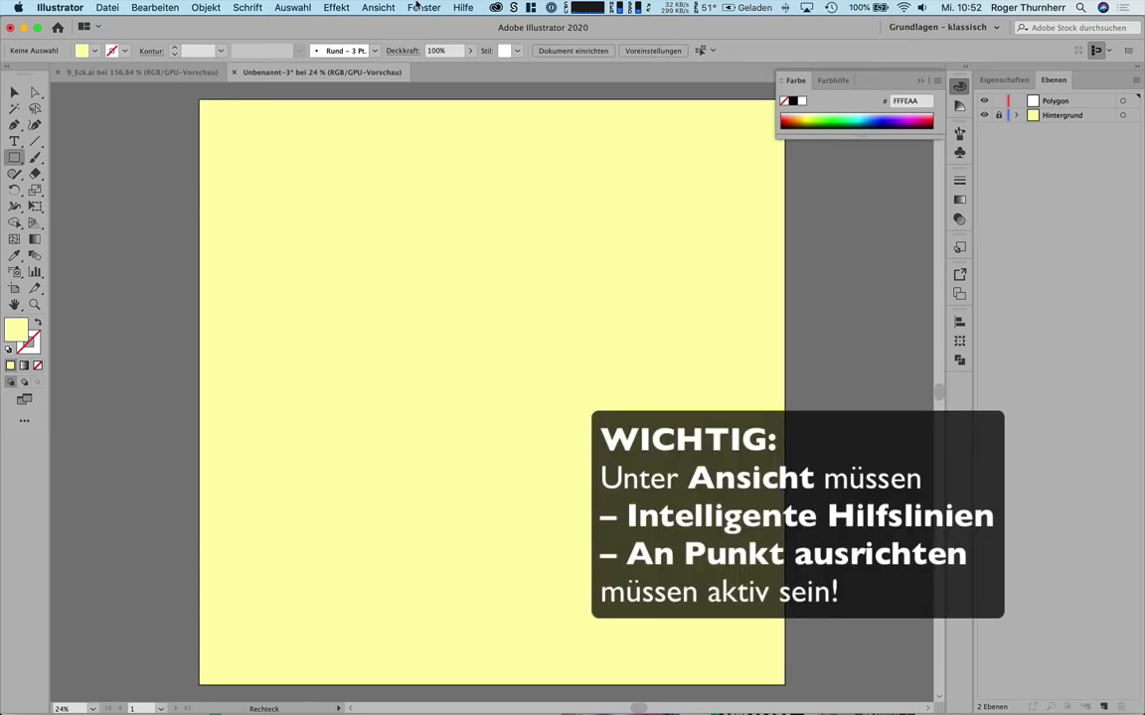
Confirm Intelligente Hilfslinien and An Punkt ausrichten are checked, then select the Polygon tool.
{"action": "left_click", "coordinate": [397, 8]}
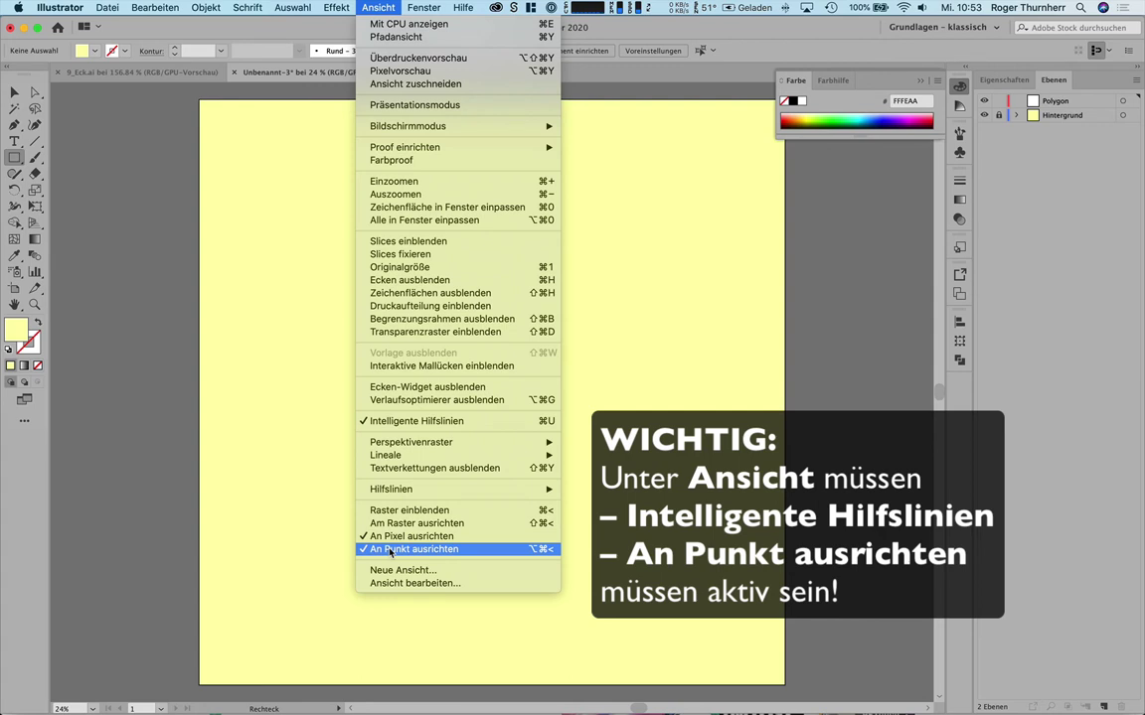
{"action": "left_click", "coordinate": [141, 300]}
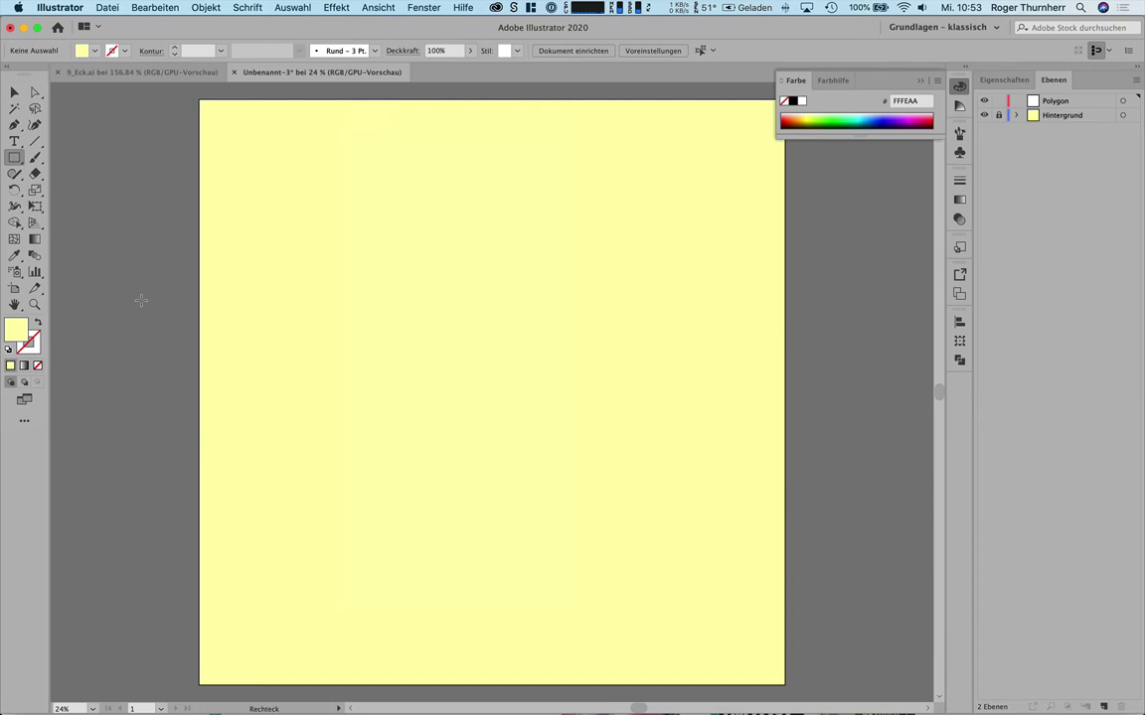
{"action": "left_click_drag", "start_coordinate": [15, 157], "coordinate": [90, 203]}
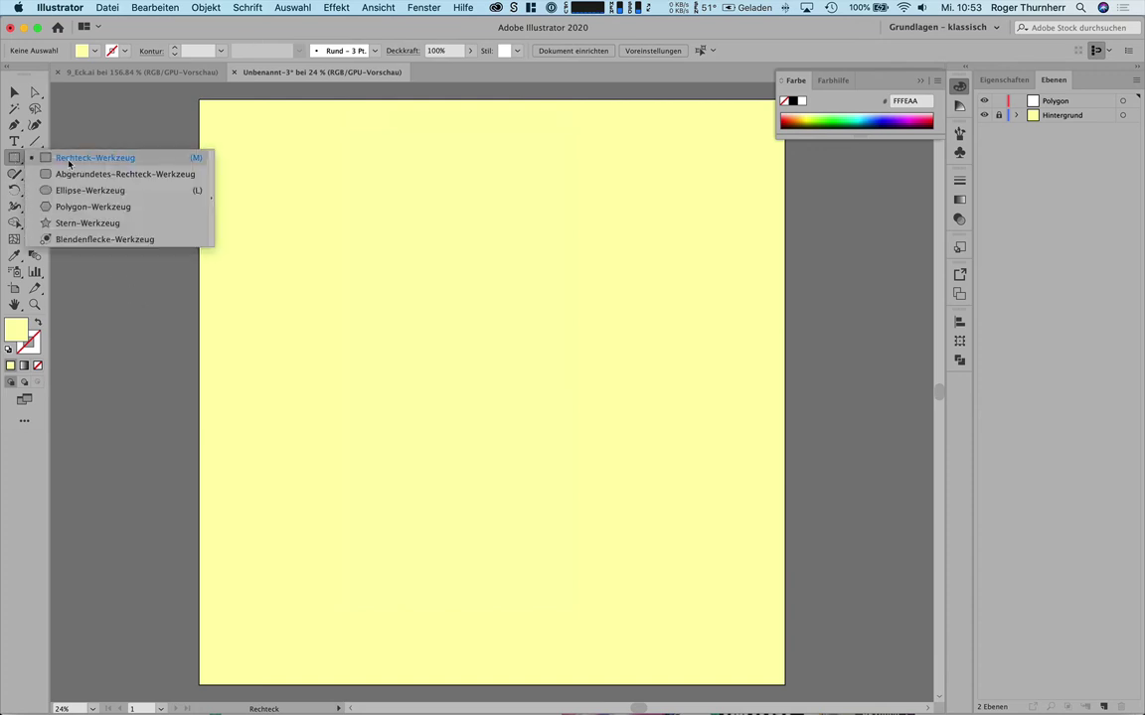
Draw a nine-sided 200 px radius polygon, fill it blue 3D2AFF, and flip it vertically.
{"action": "left_click", "coordinate": [328, 303]}
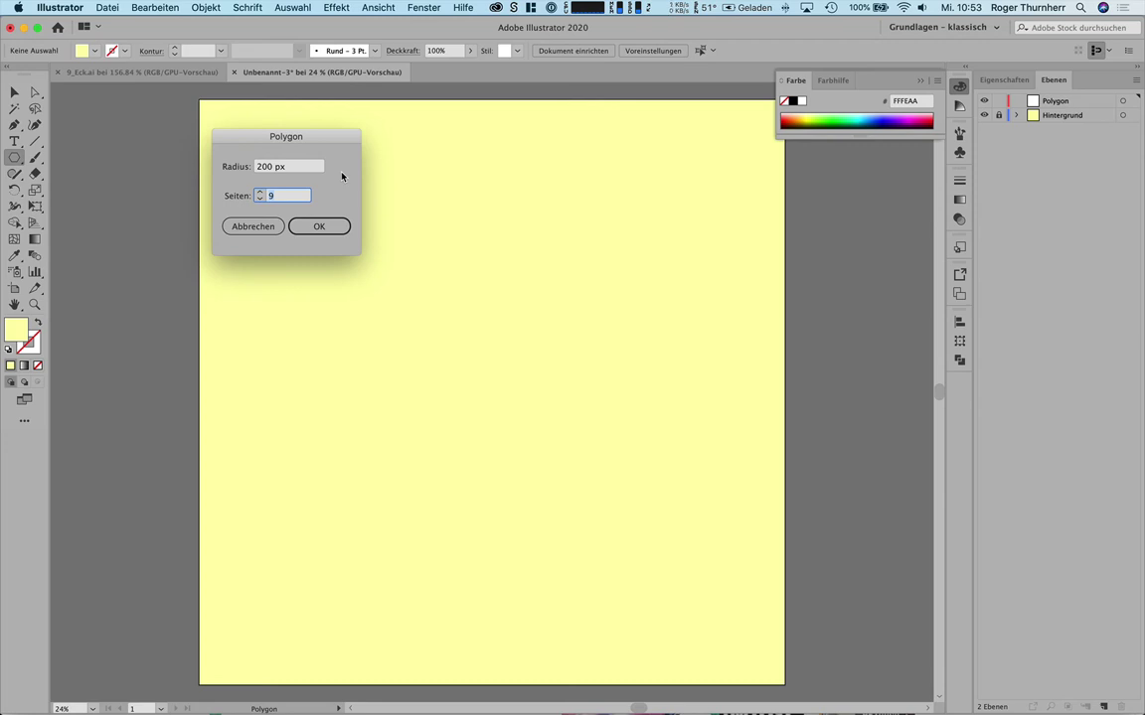
{"action": "left_click", "coordinate": [338, 228]}
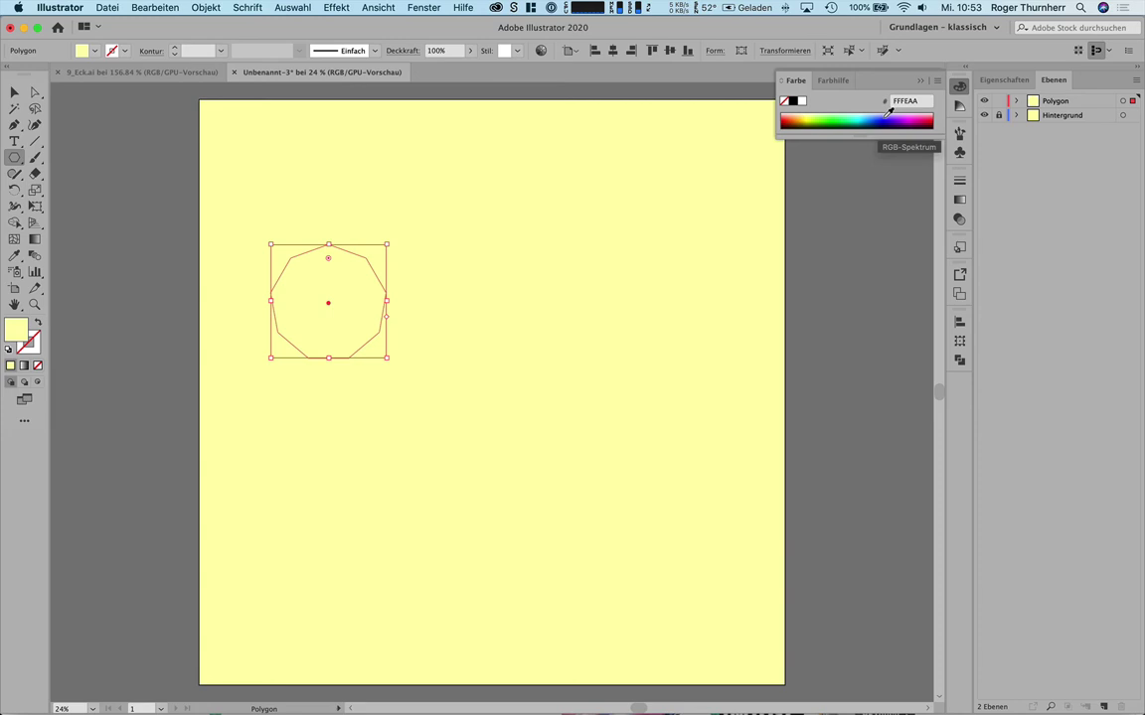
{"action": "left_click", "coordinate": [888, 118]}
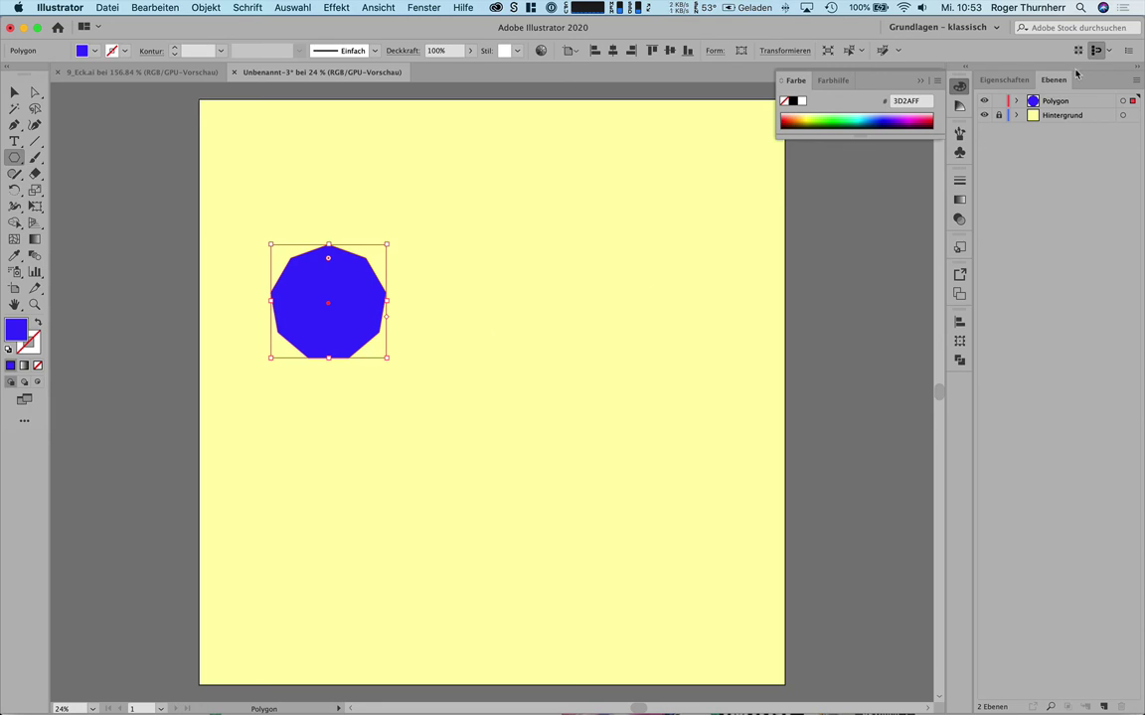
{"action": "left_click", "coordinate": [997, 84]}
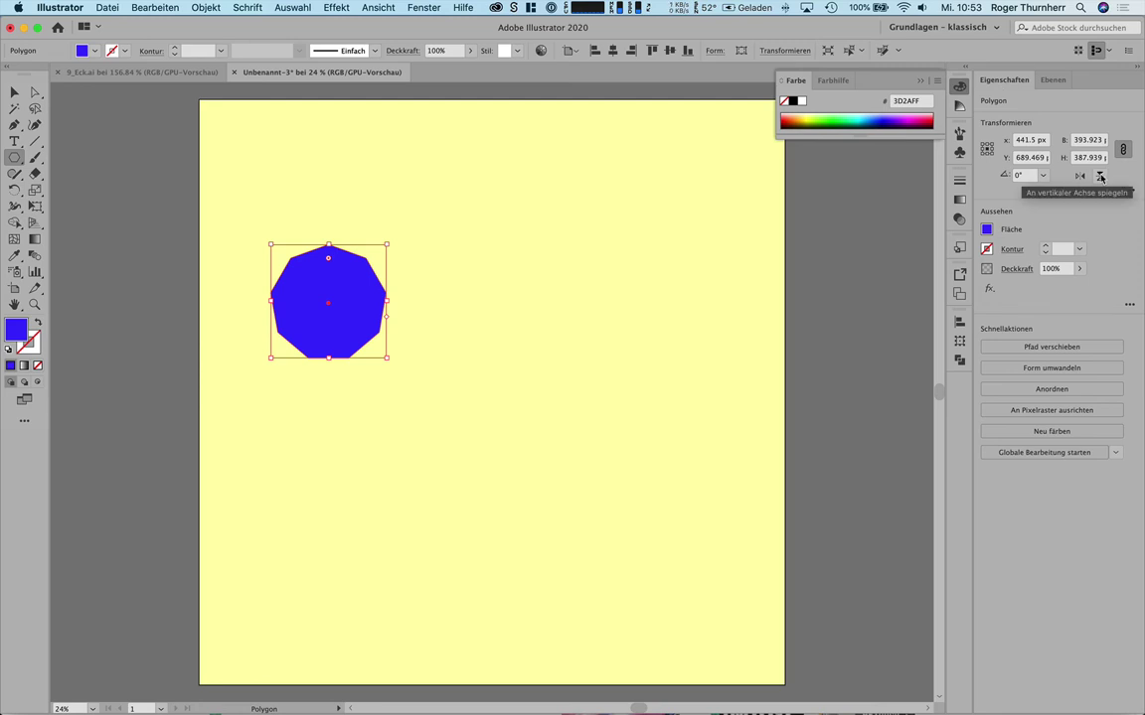
{"action": "left_click", "coordinate": [1100, 177]}
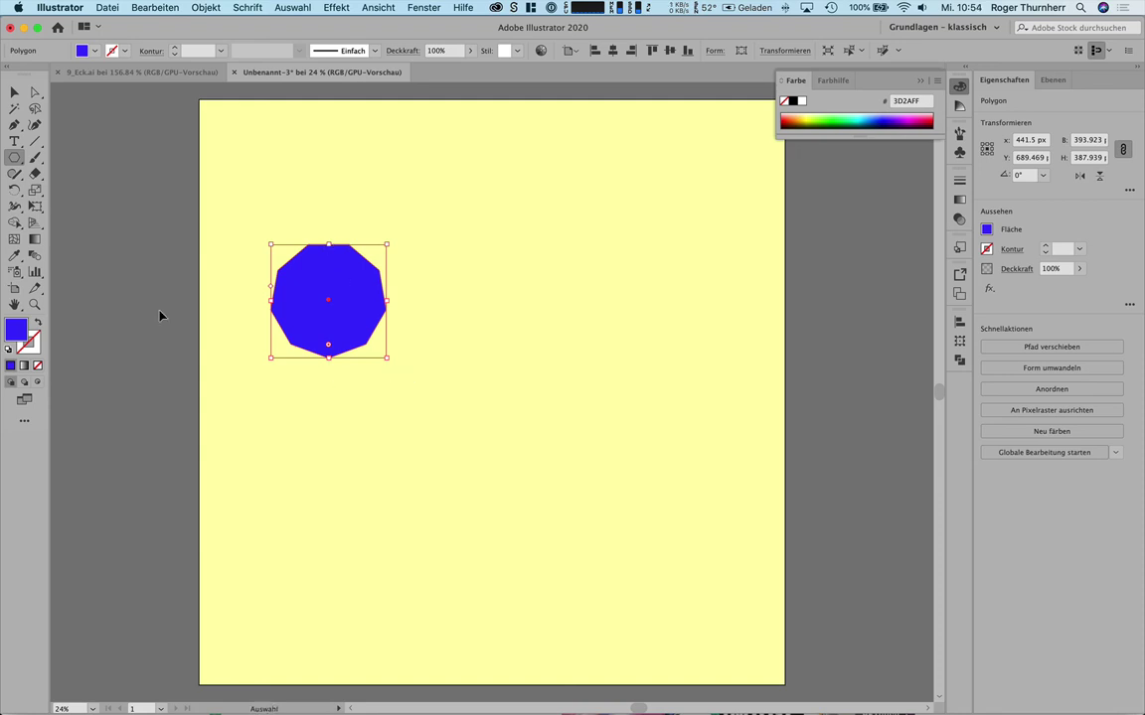
Draw a vertical and a horizontal line crossing the whole artboard.
{"action": "key", "text": "super+minus"}
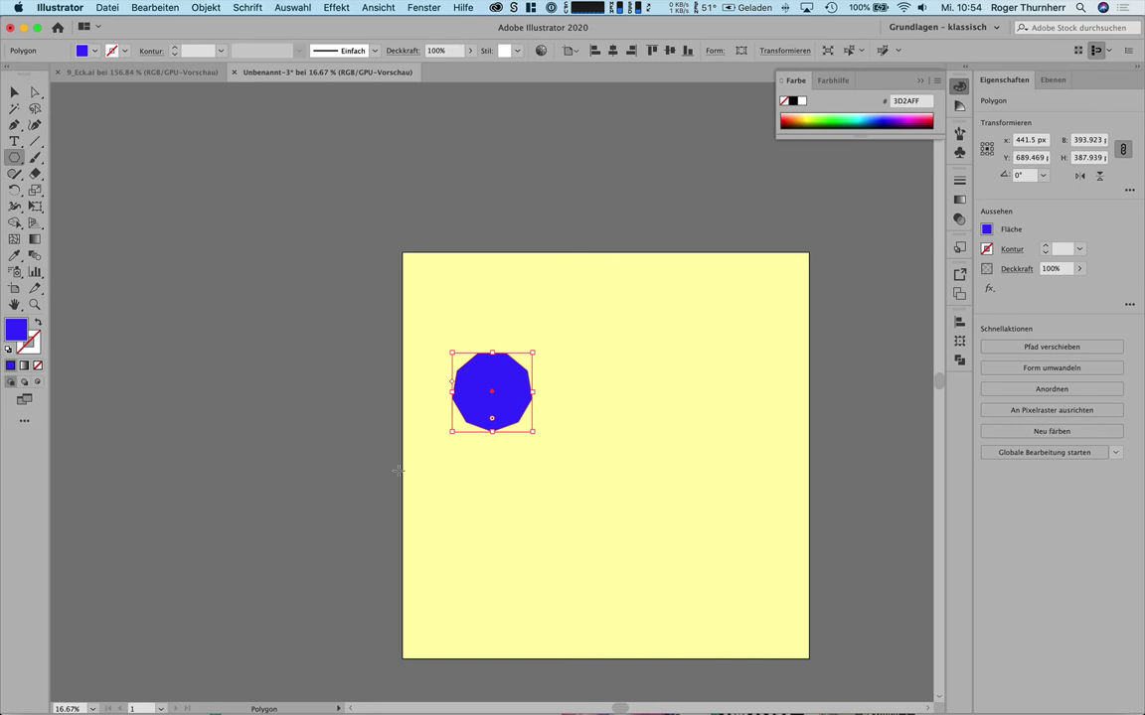
{"action": "left_click_drag", "start_coordinate": [492, 392], "coordinate": [492, 597]}
{"action": "mouse_move", "coordinate": [686, 531]}
{"action": "left_mouse_down"}
{"action": "mouse_move", "coordinate": [543, 407]}
{"action": "mouse_move", "coordinate": [549, 426]}
{"action": "left_mouse_up"}
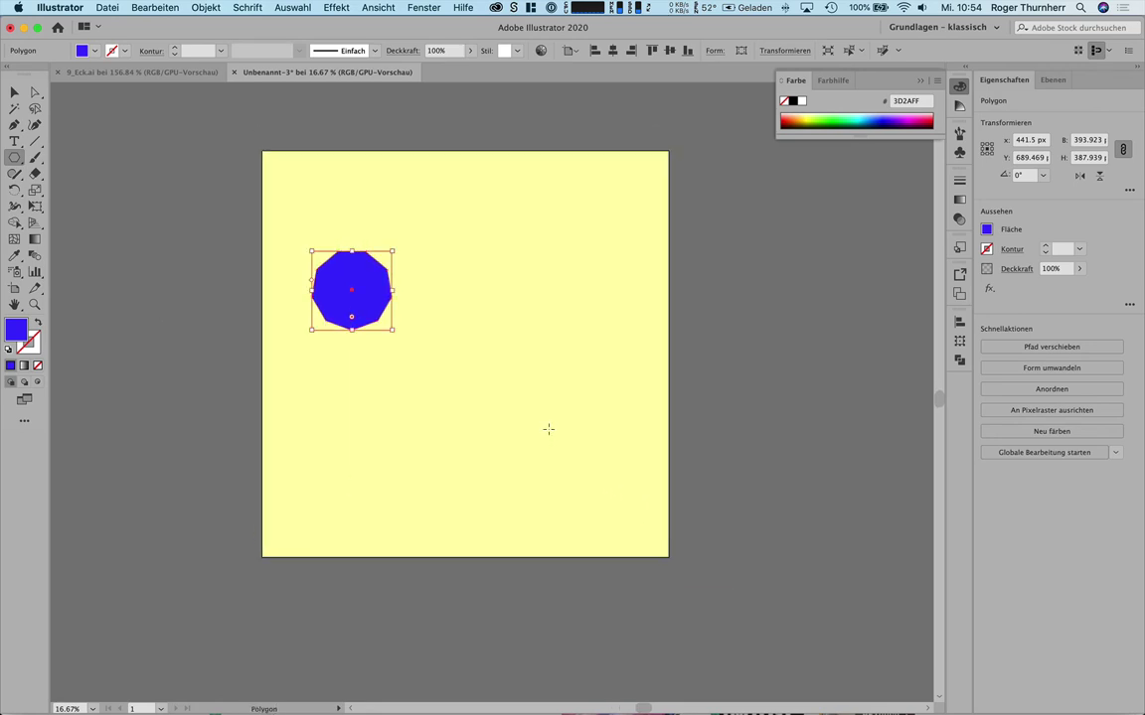
{"action": "left_click", "coordinate": [35, 141]}
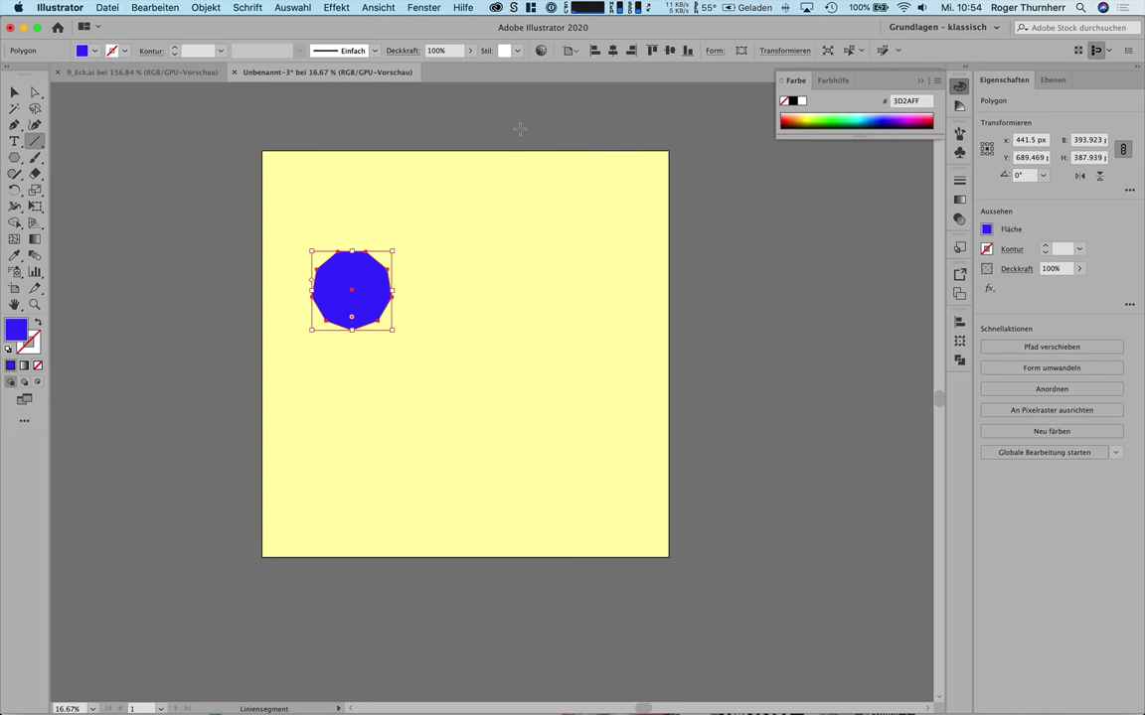
{"action": "left_click_drag", "start_coordinate": [520, 137], "coordinate": [533, 569]}
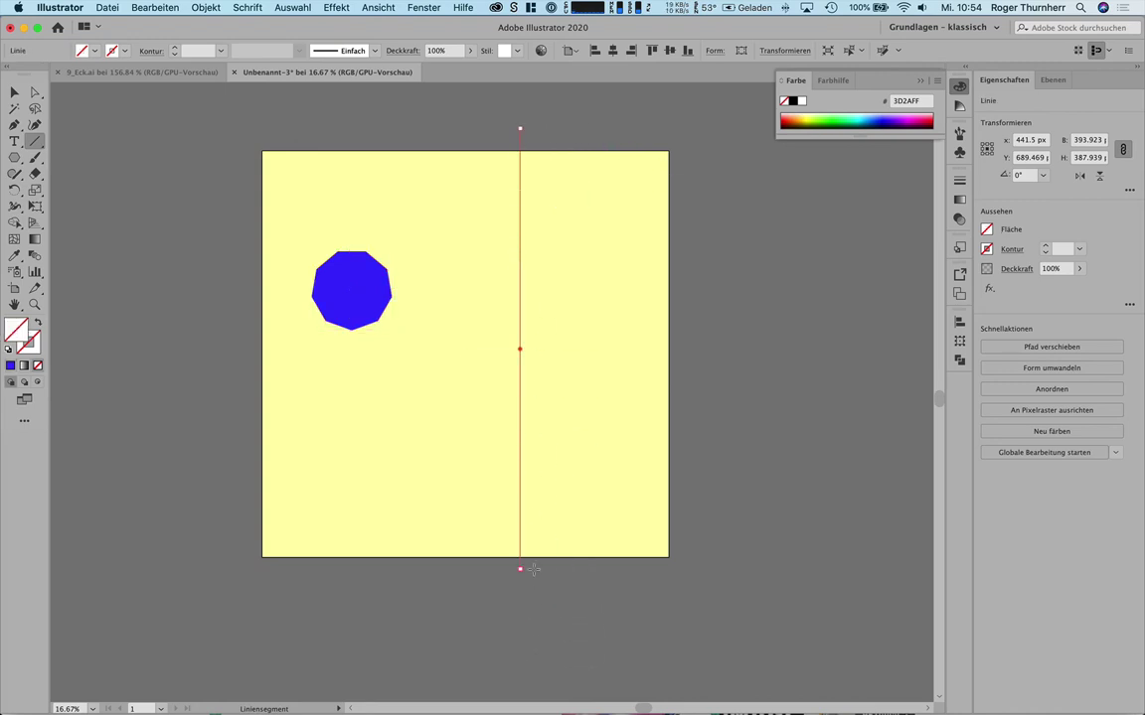
{"action": "left_click_drag", "start_coordinate": [205, 405], "coordinate": [762, 455]}
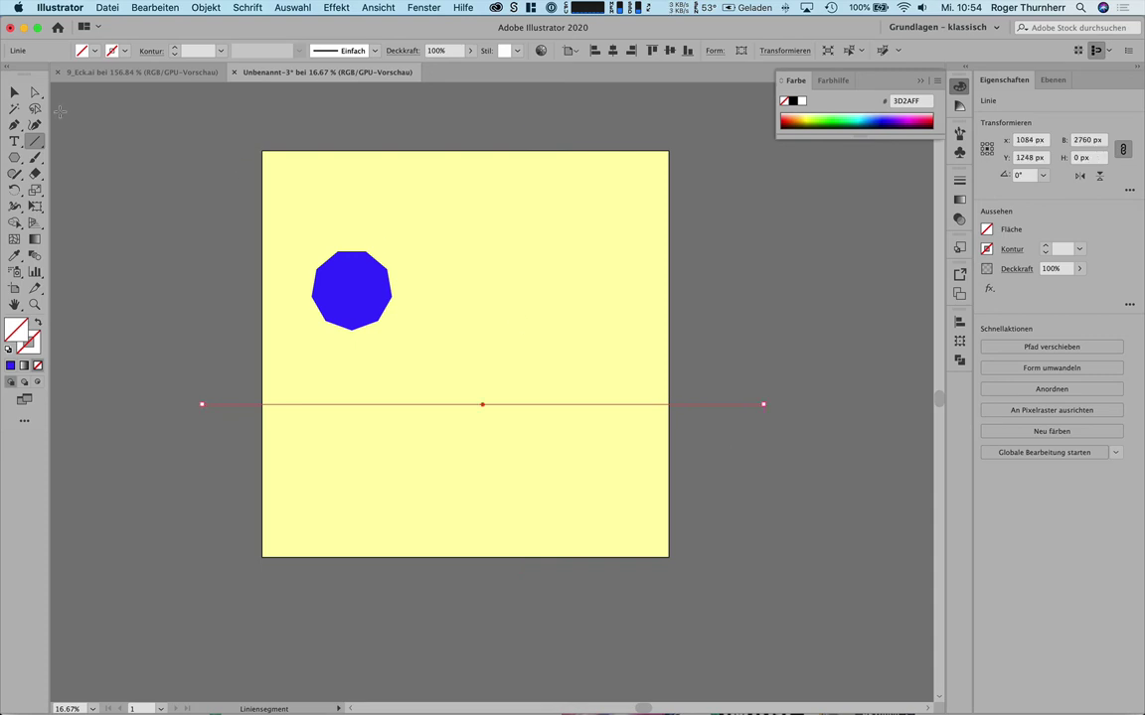
Give both cross lines a 1 pt green stroke, then deselect them.
{"action": "left_click", "coordinate": [14, 91]}
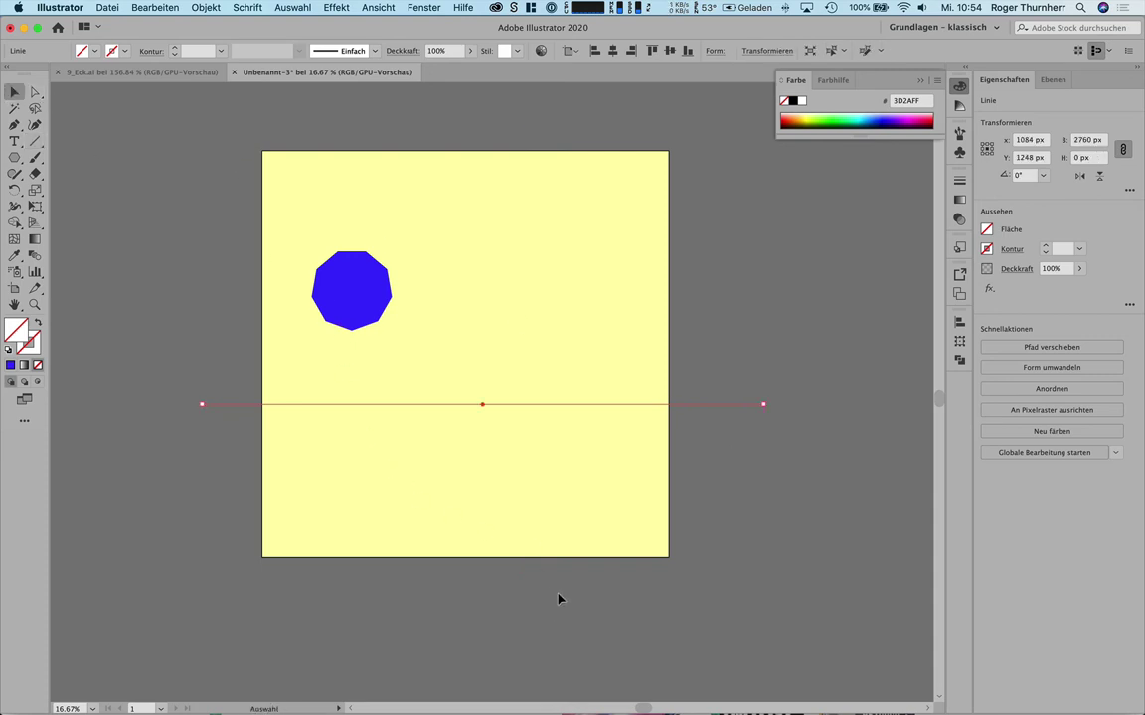
{"action": "left_click_drag", "start_coordinate": [556, 555], "coordinate": [457, 338]}
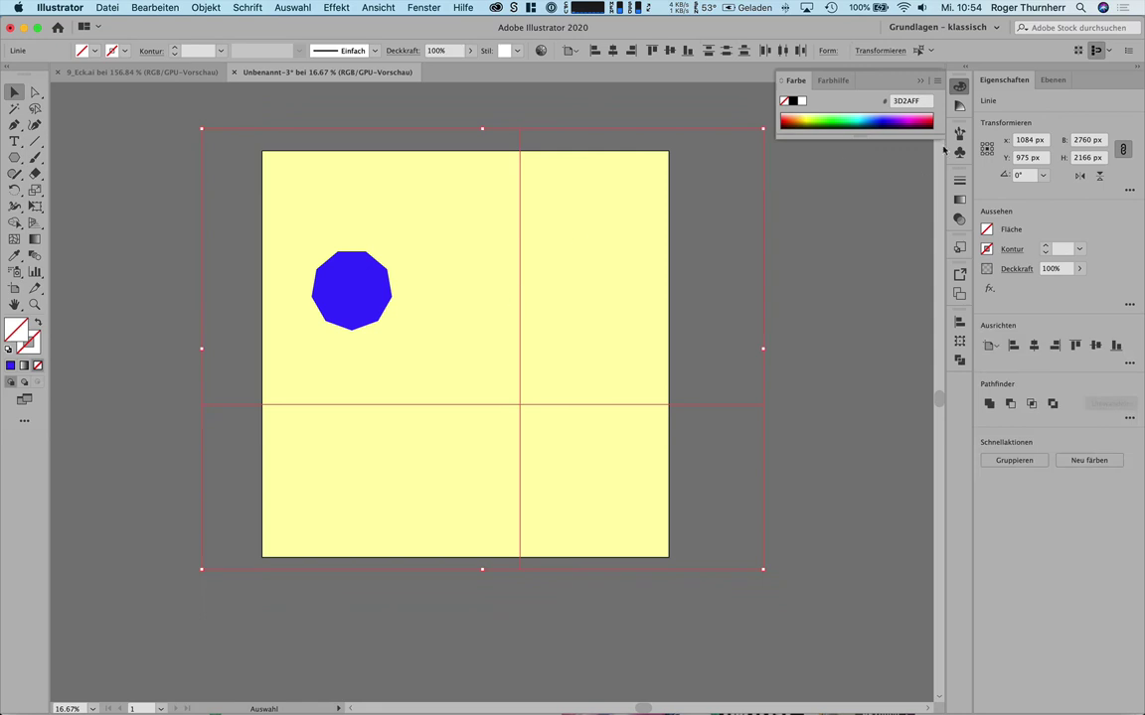
{"action": "left_click", "coordinate": [36, 344]}
{"action": "left_click", "coordinate": [833, 120]}
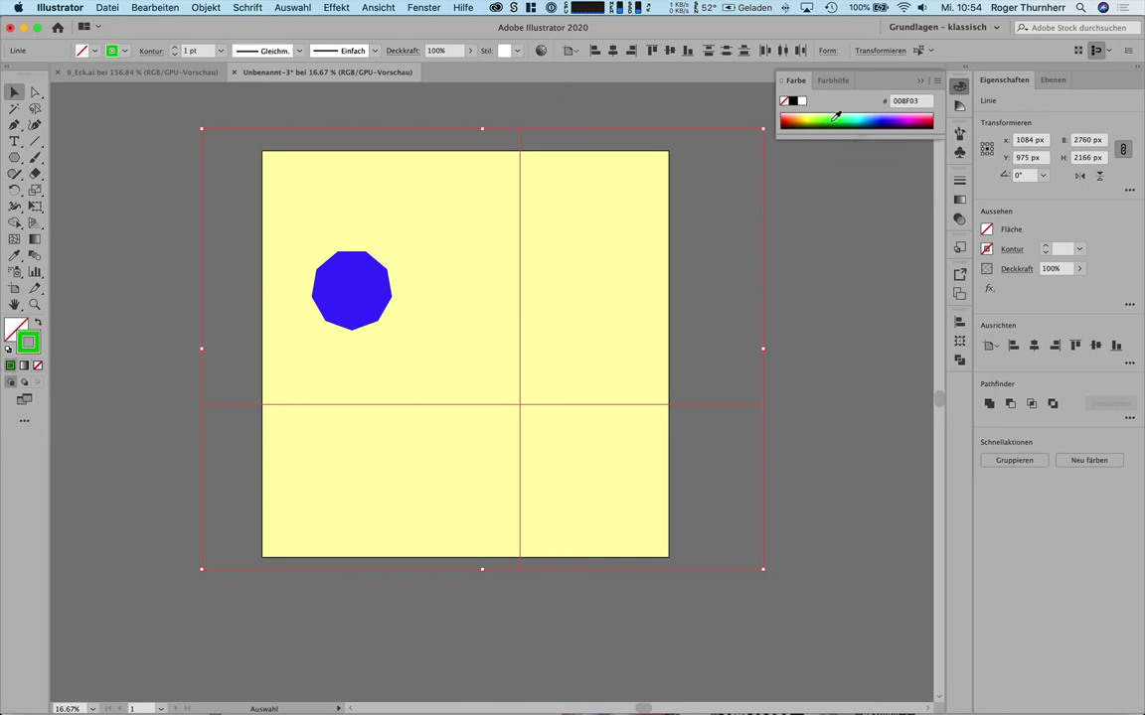
{"action": "left_click", "coordinate": [881, 379]}
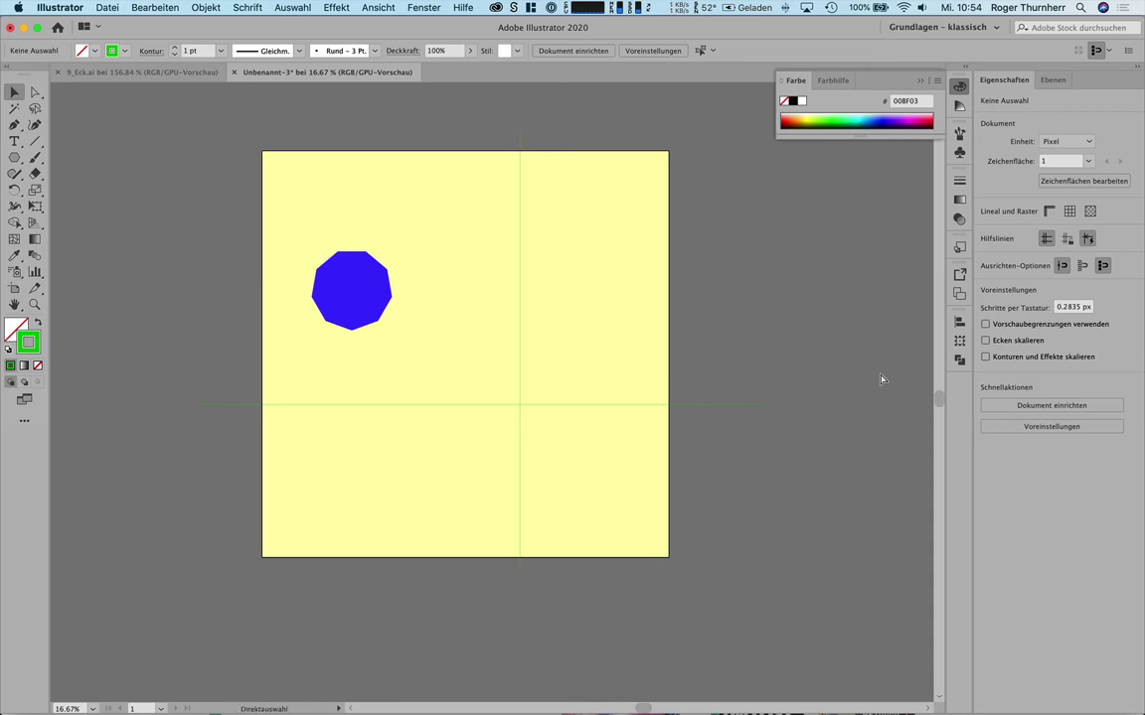
Select all objects, align them to the artboard's horizontal and vertical centre, then deselect.
{"action": "key", "text": "super+a"}
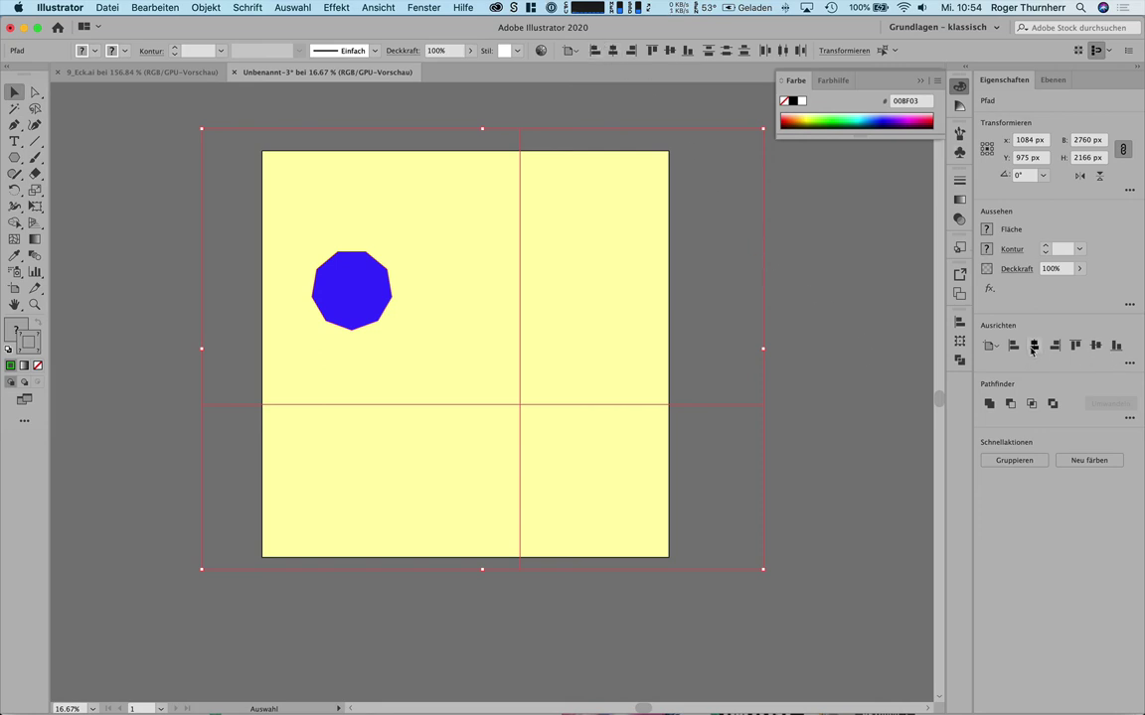
{"action": "left_click", "coordinate": [1034, 346]}
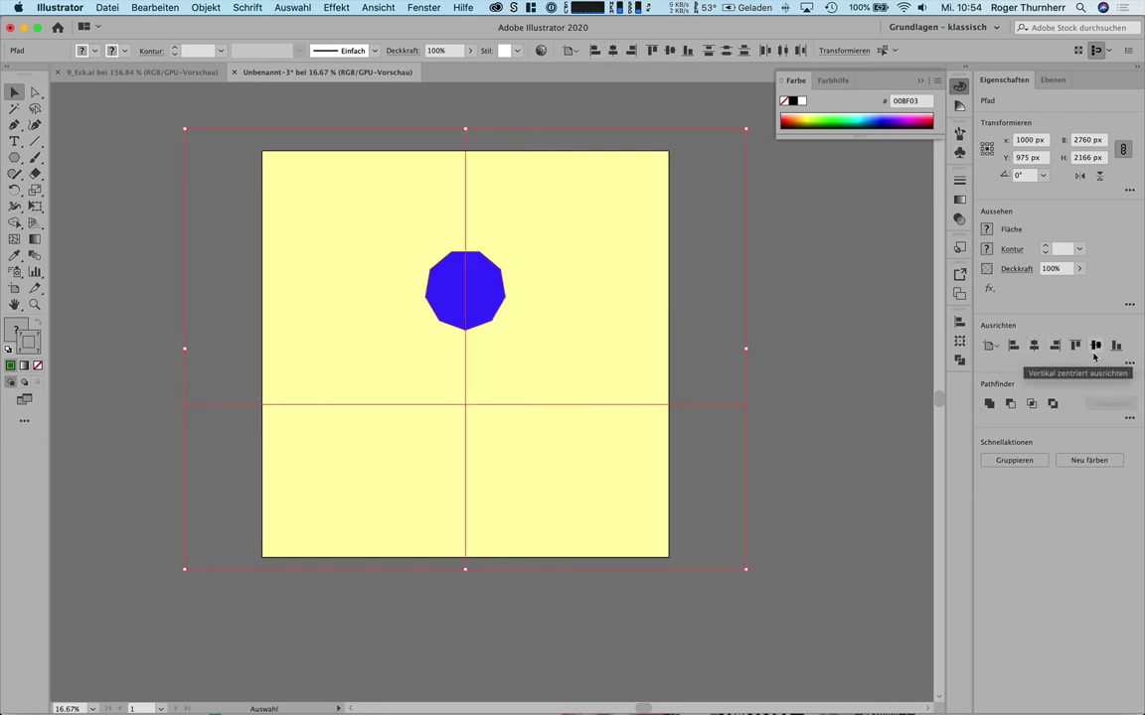
{"action": "left_click", "coordinate": [1096, 346]}
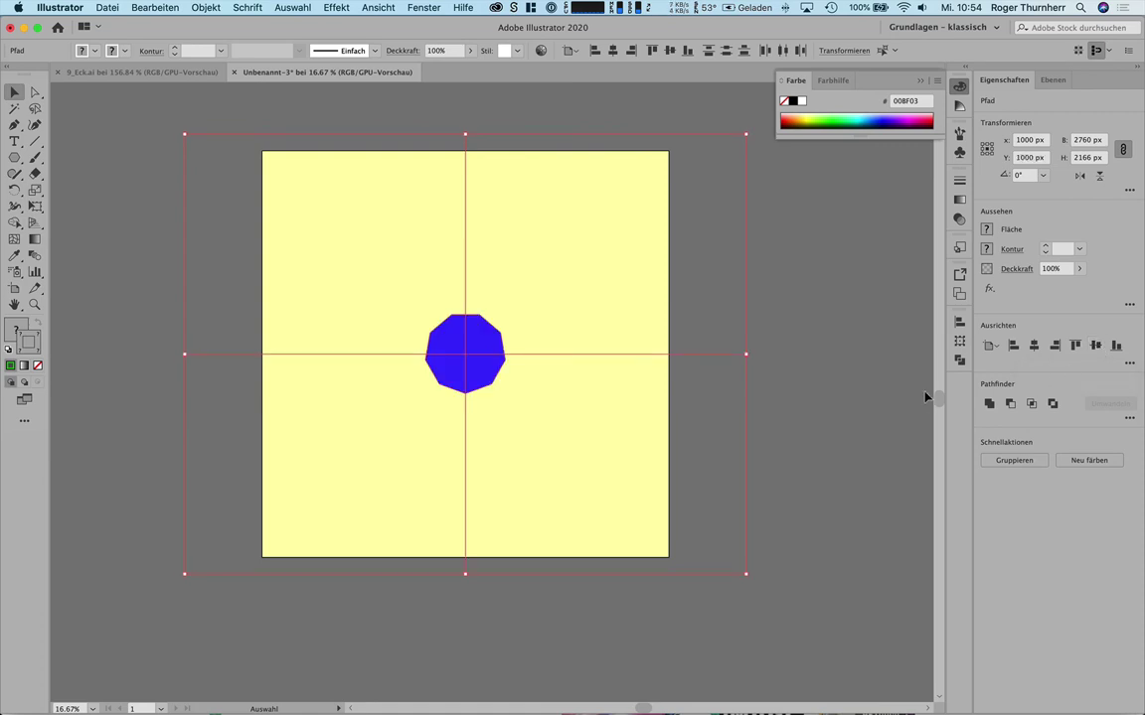
{"action": "left_click", "coordinate": [847, 372]}
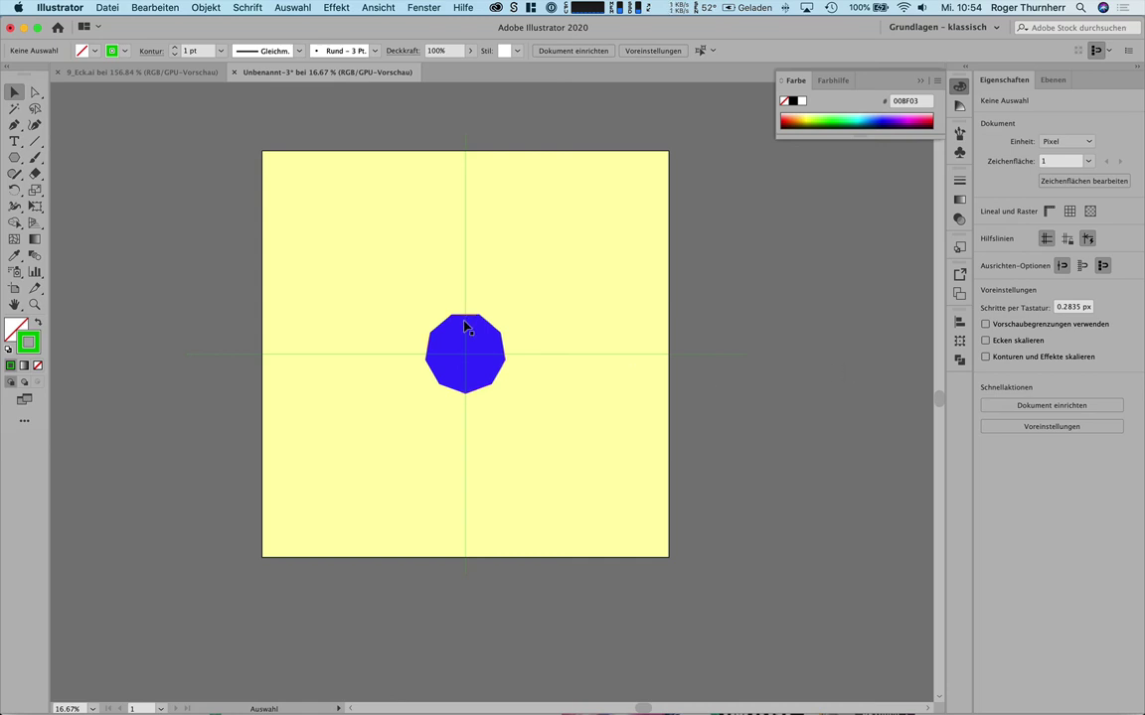
Nudge the polygon down two arrow-key steps to X 1000 px, Y 1006 px, then fit the artboard.
{"action": "left_click", "coordinate": [34, 305]}
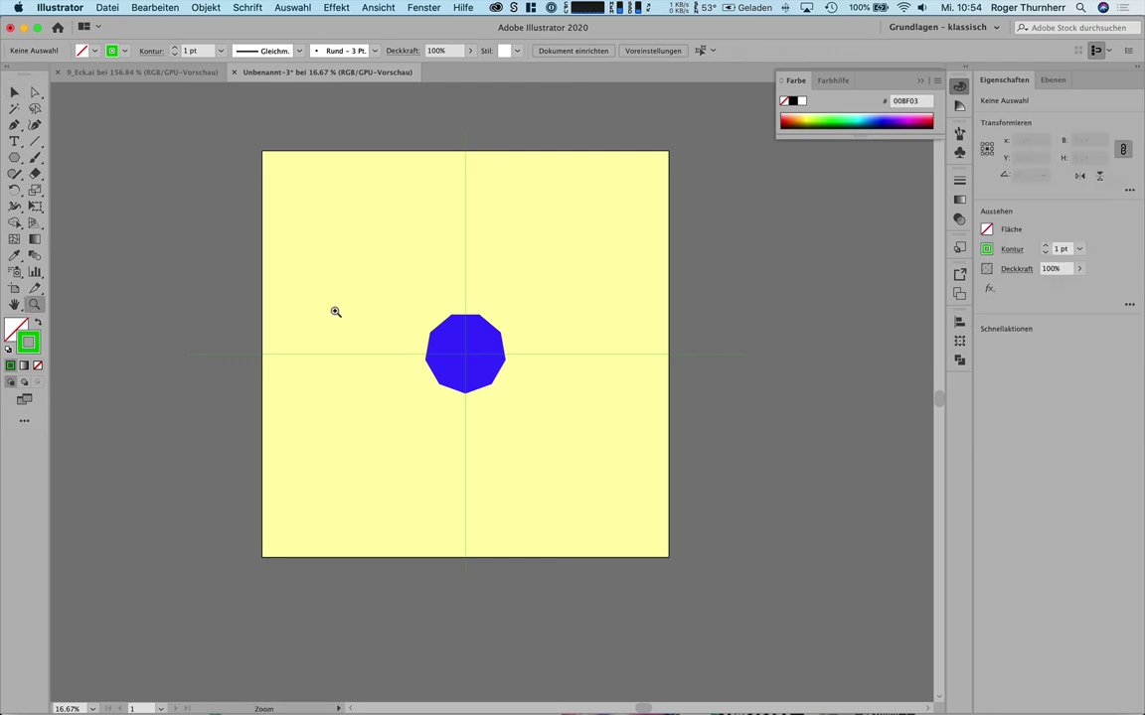
{"action": "left_click_drag", "start_coordinate": [384, 299], "coordinate": [591, 431]}
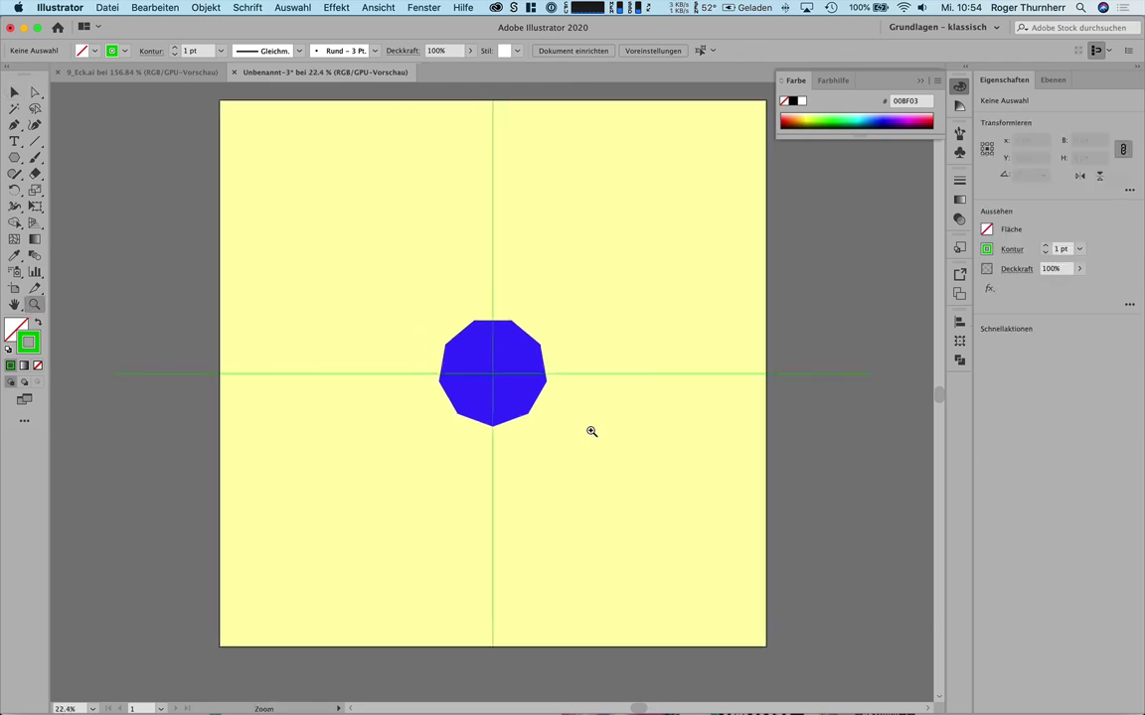
{"action": "left_click", "coordinate": [501, 383]}
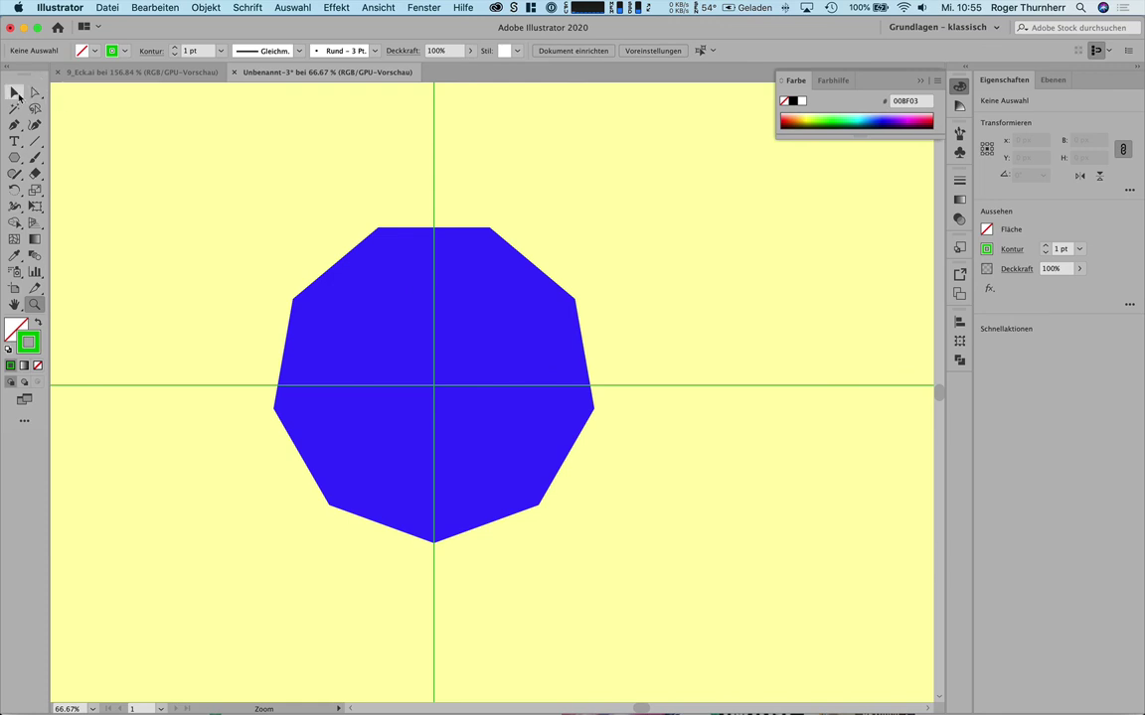
{"action": "left_click", "coordinate": [17, 92]}
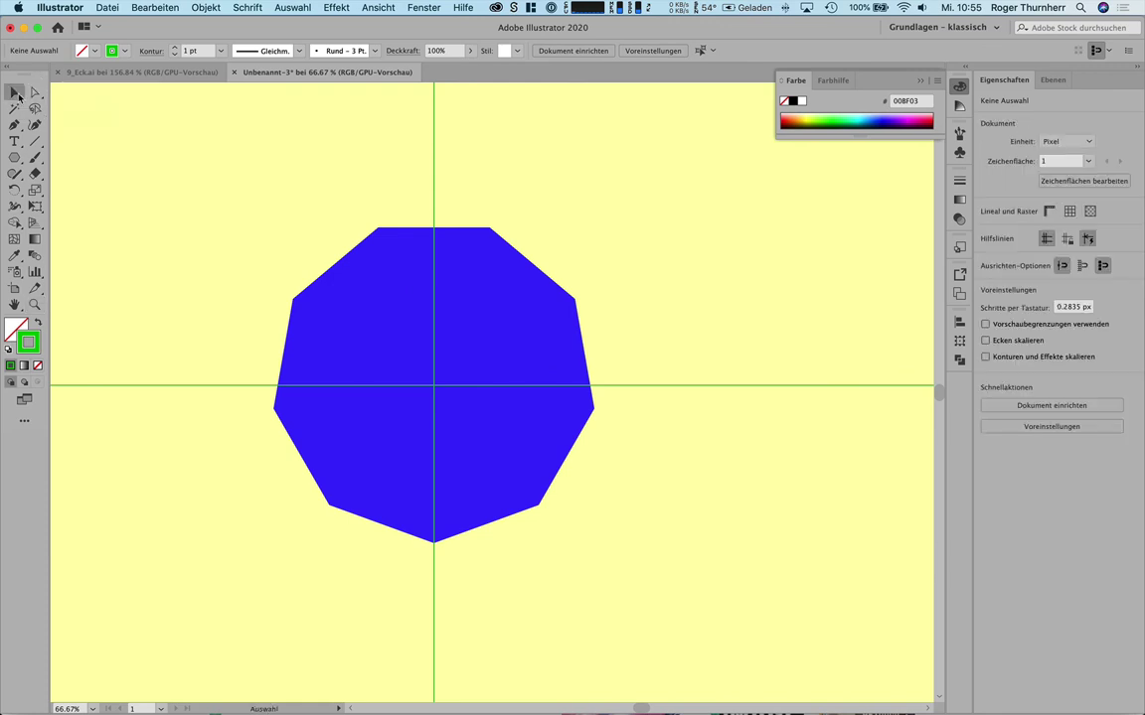
{"action": "left_click", "coordinate": [375, 337]}
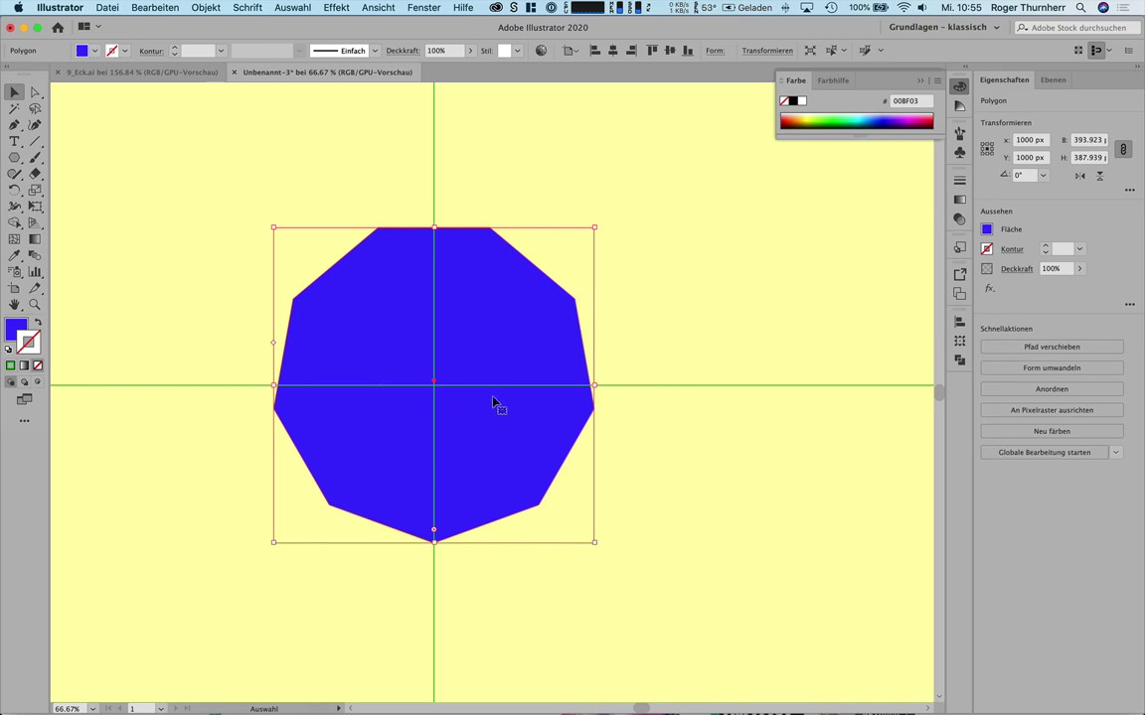
{"action": "key", "text": "Down"}
{"action": "key", "text": "Down"}
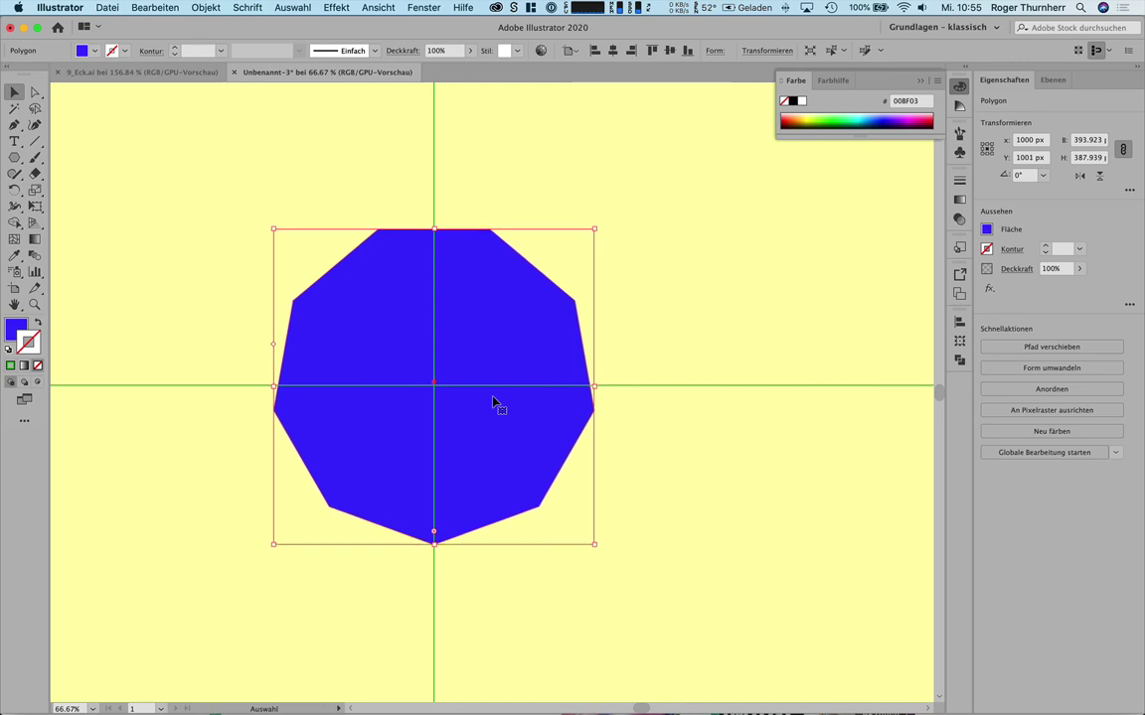
{"action": "key", "text": "Down"}
{"action": "key", "text": "Down"}
{"action": "key", "text": "Down"}
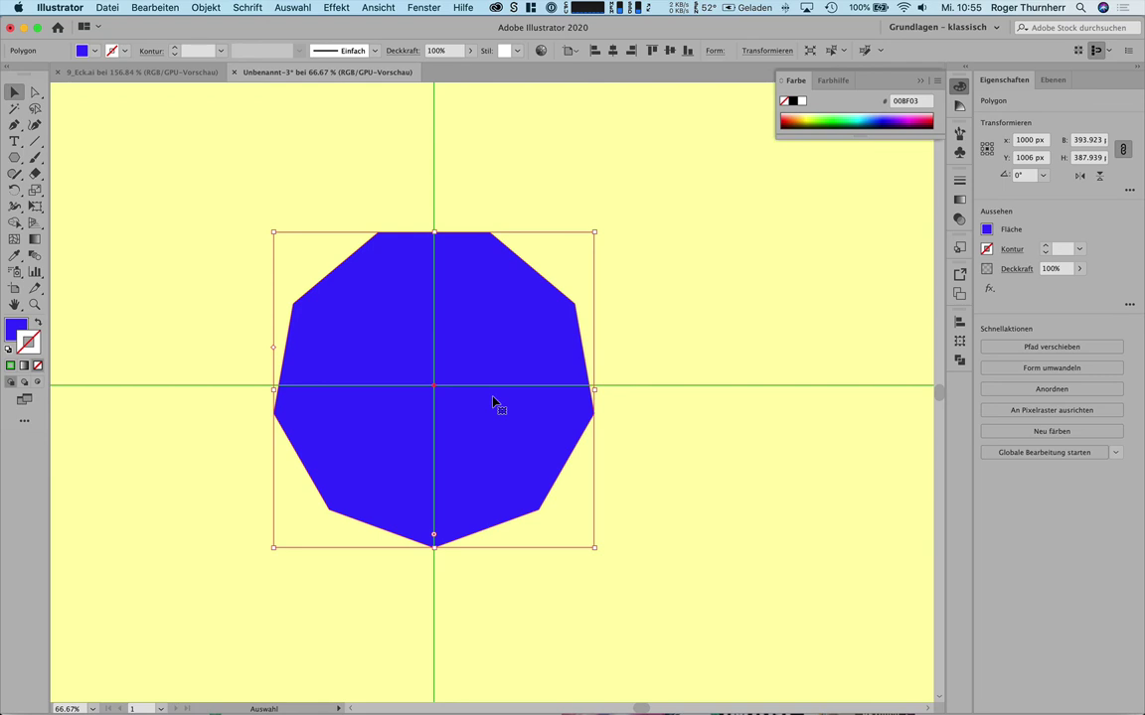
{"action": "key", "text": "super+0"}
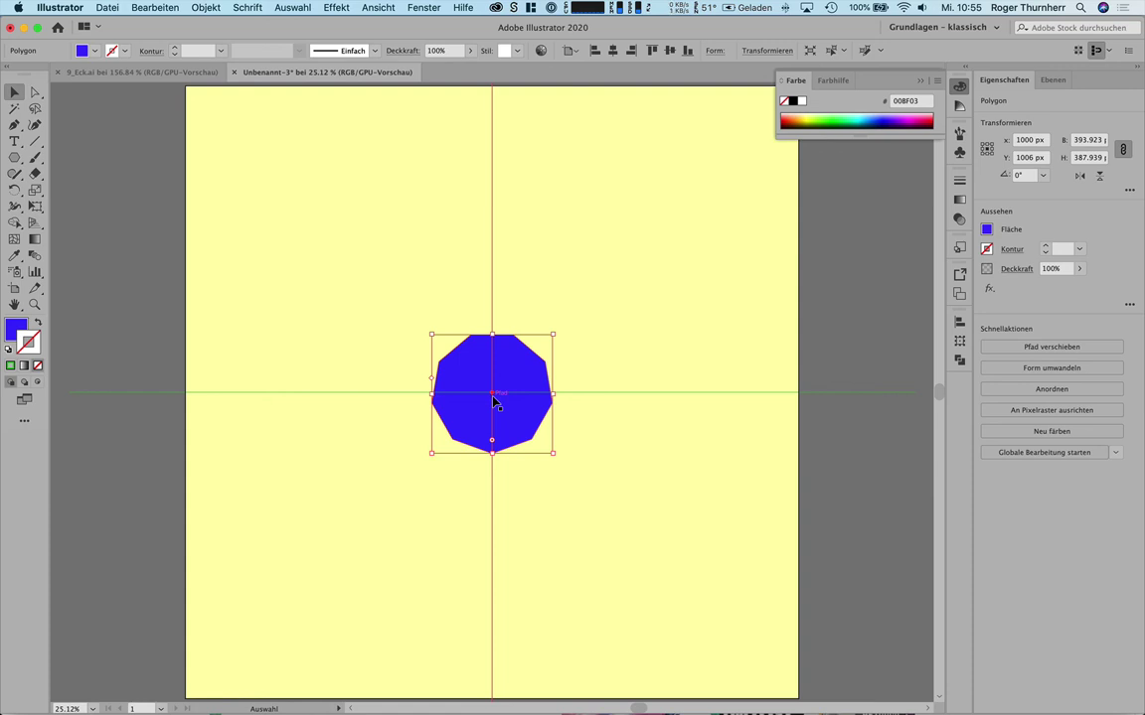
{"action": "key", "text": "a"}
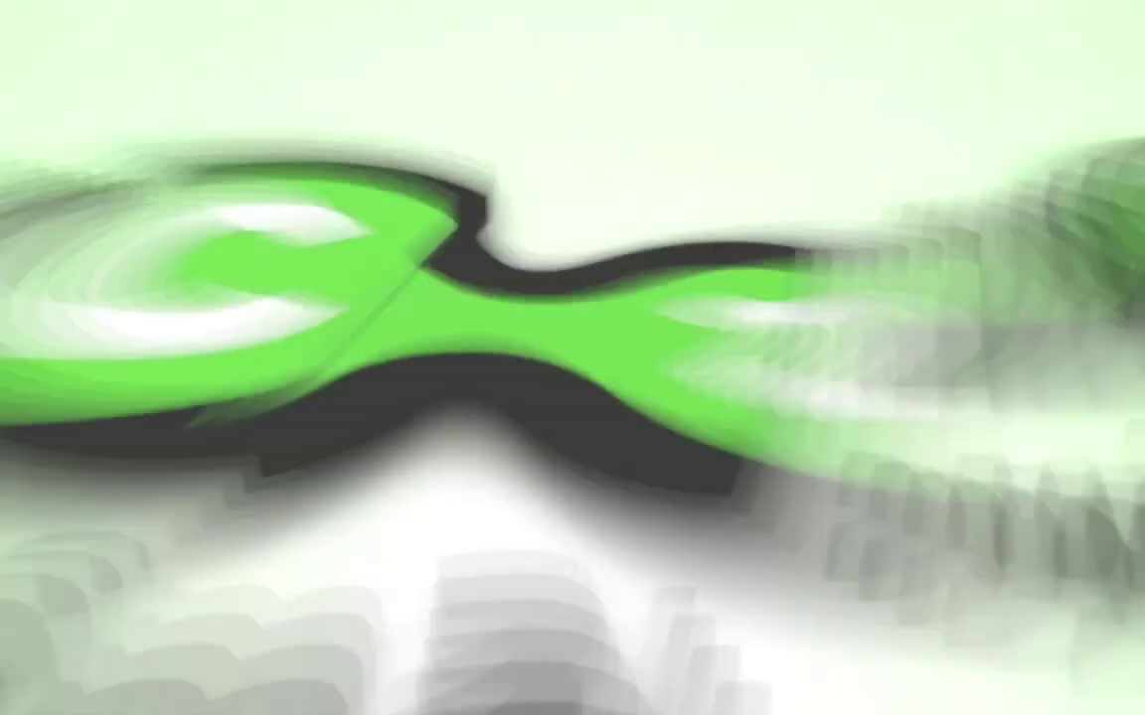